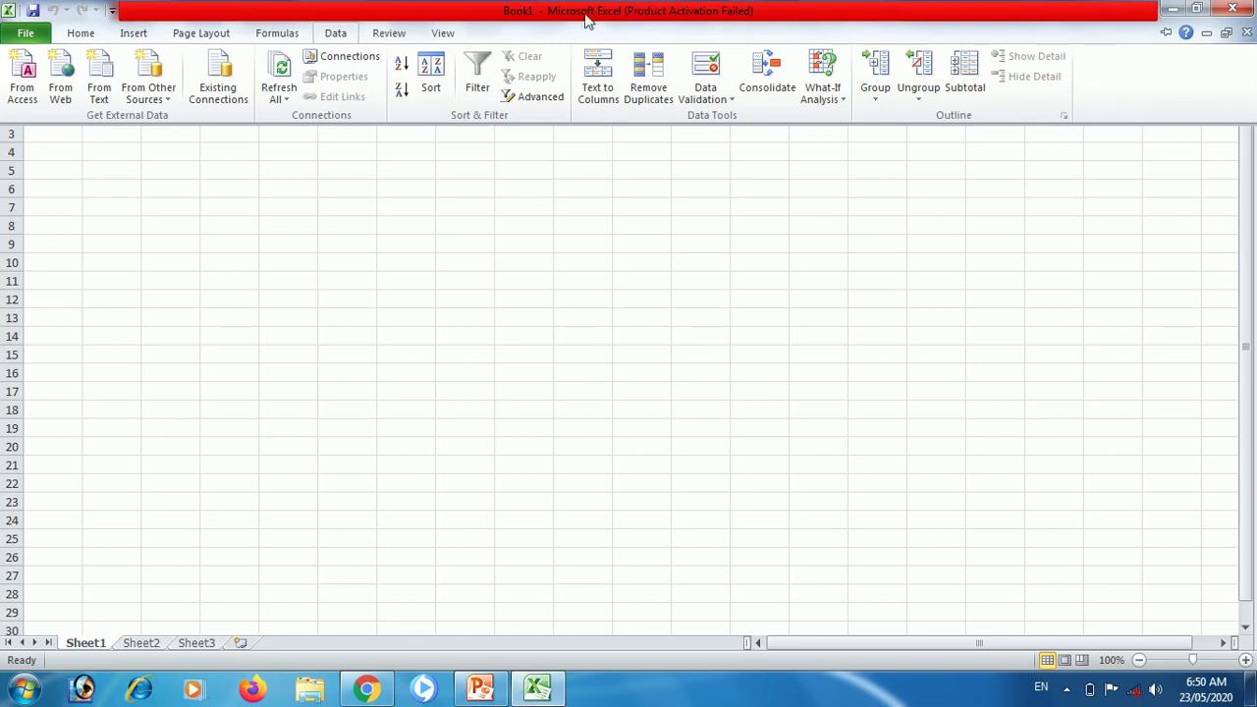
Step: Enable the Analysis ToolPak add-in through the Excel Add-ins manager in the program options
left_click(27, 34)
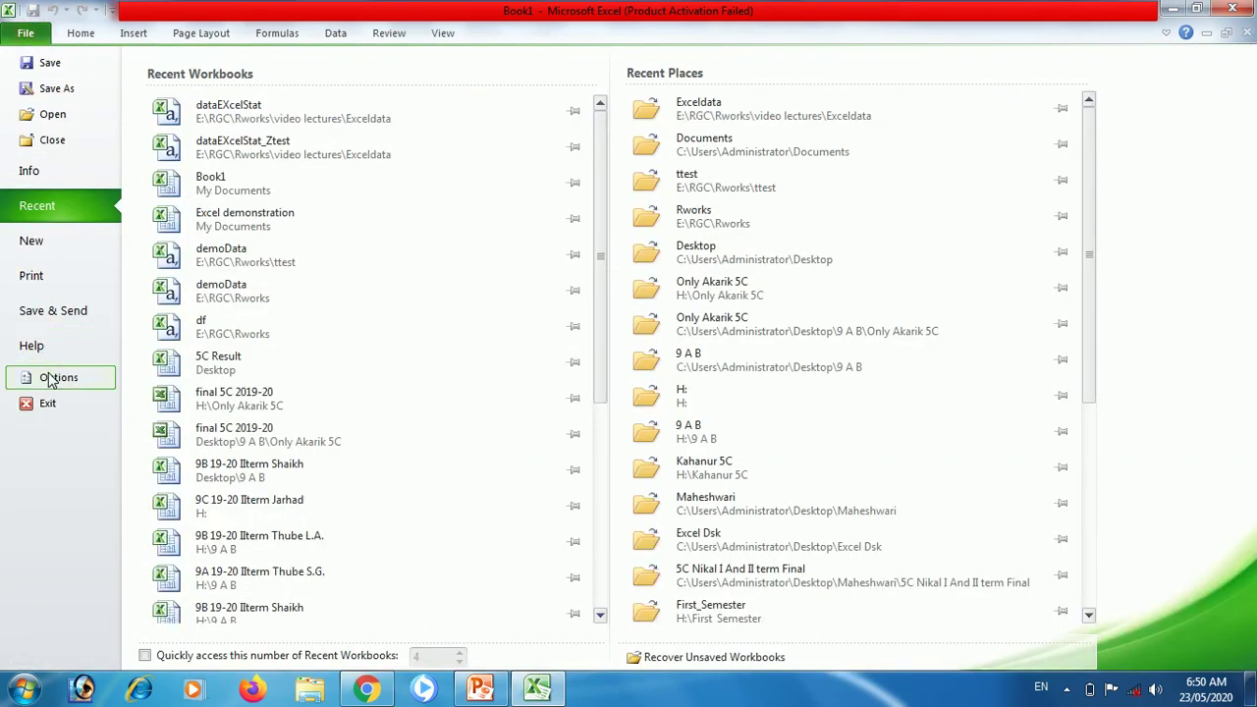
left_click(54, 379)
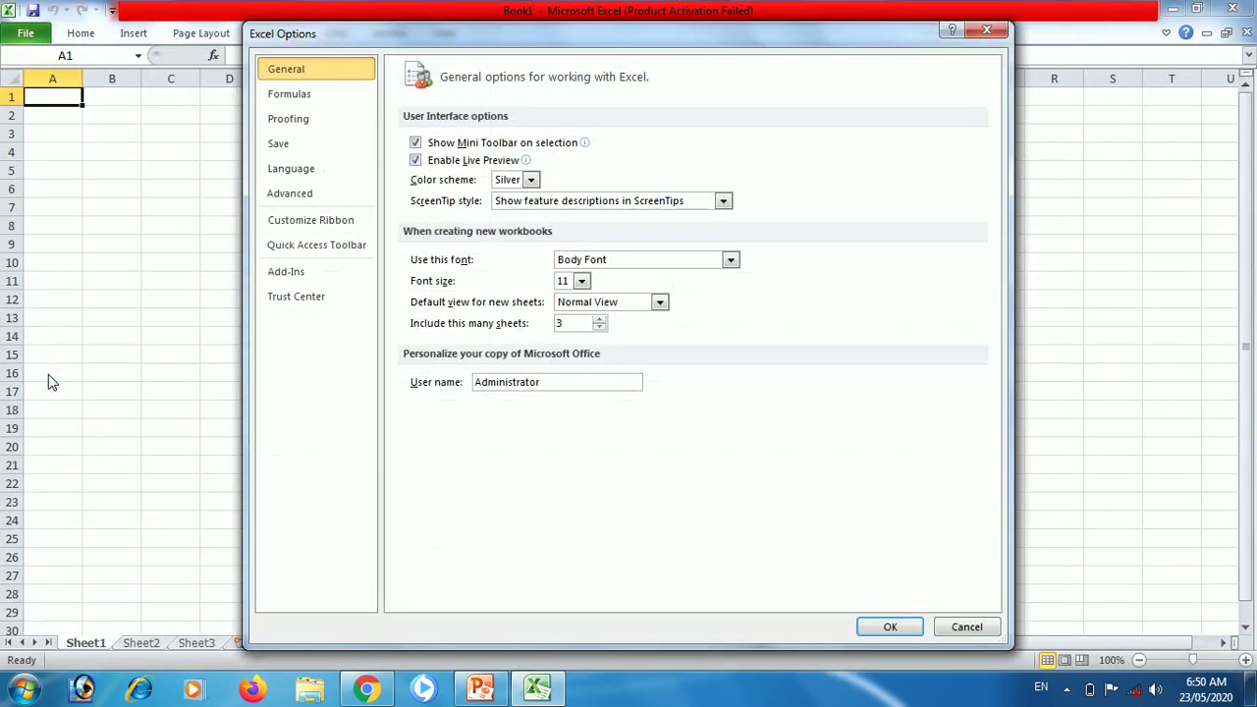
left_click(312, 280)
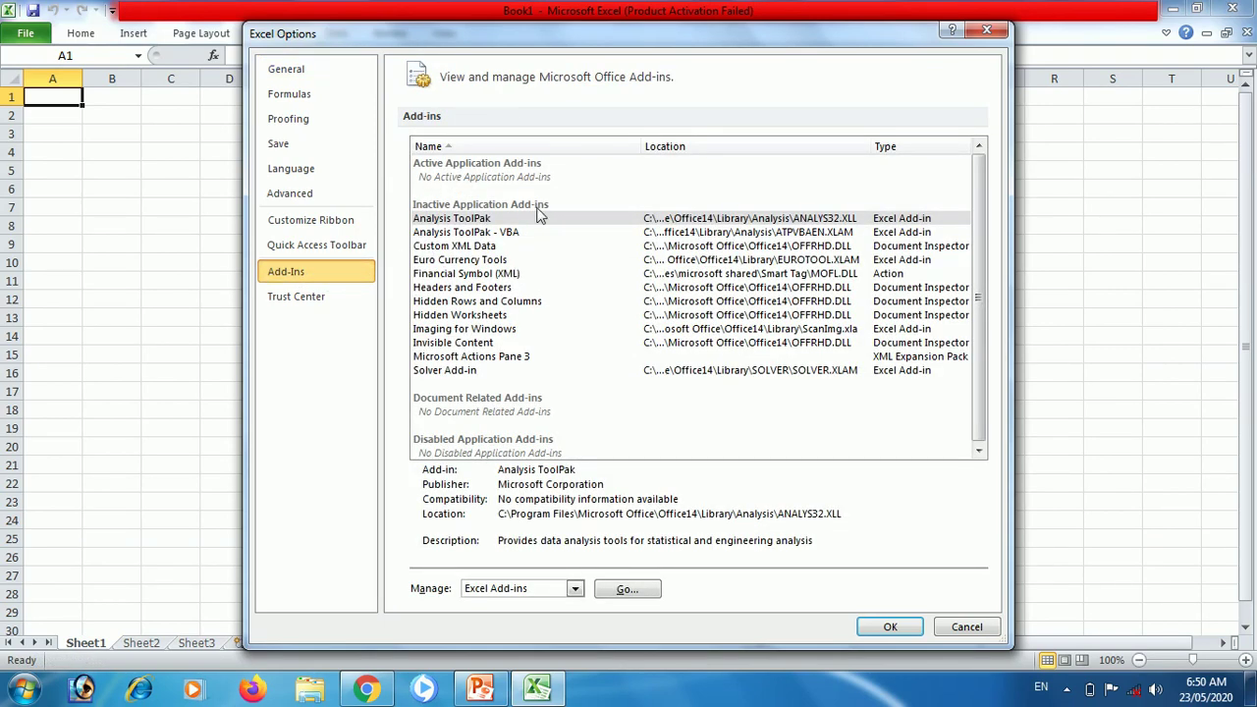
left_click(452, 220)
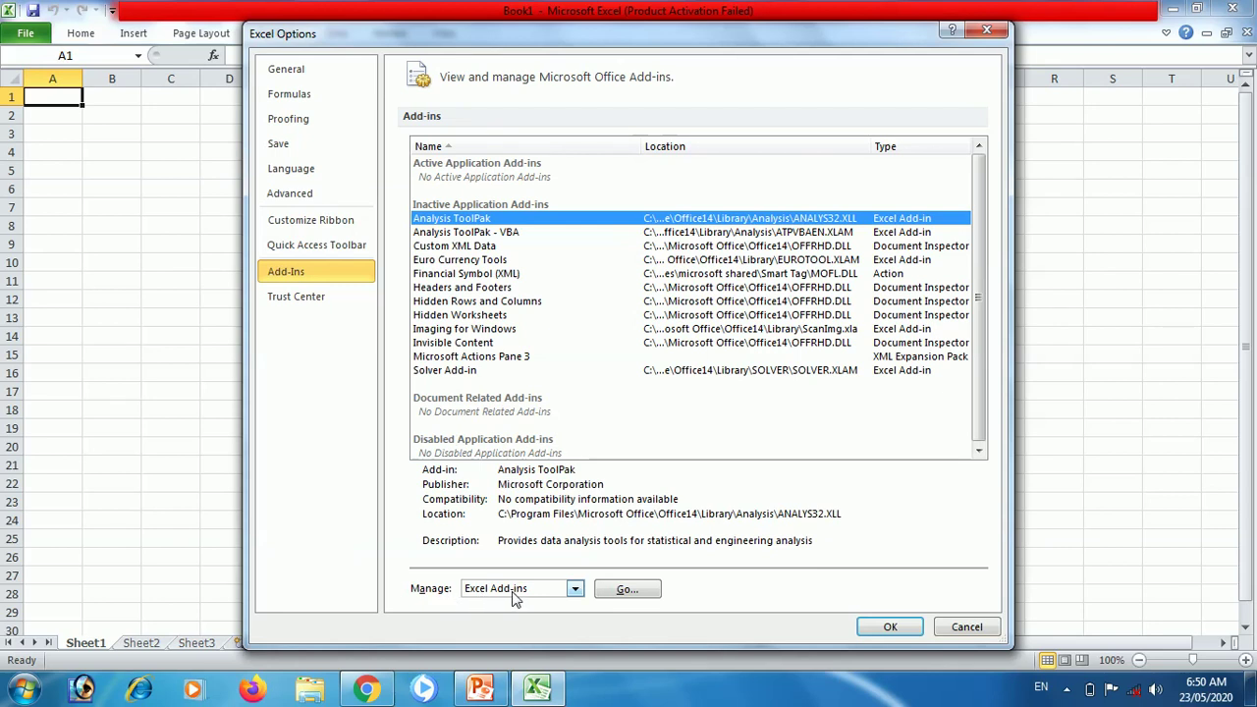
left_click(614, 594)
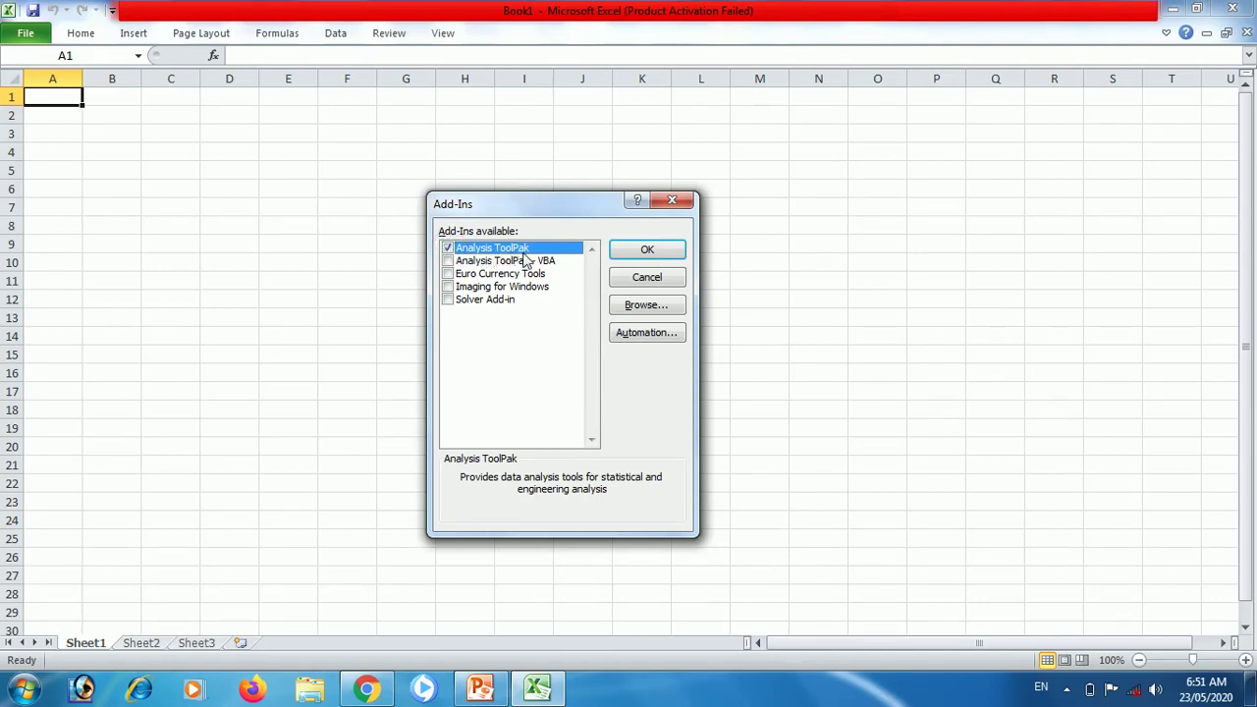
left_click(626, 251)
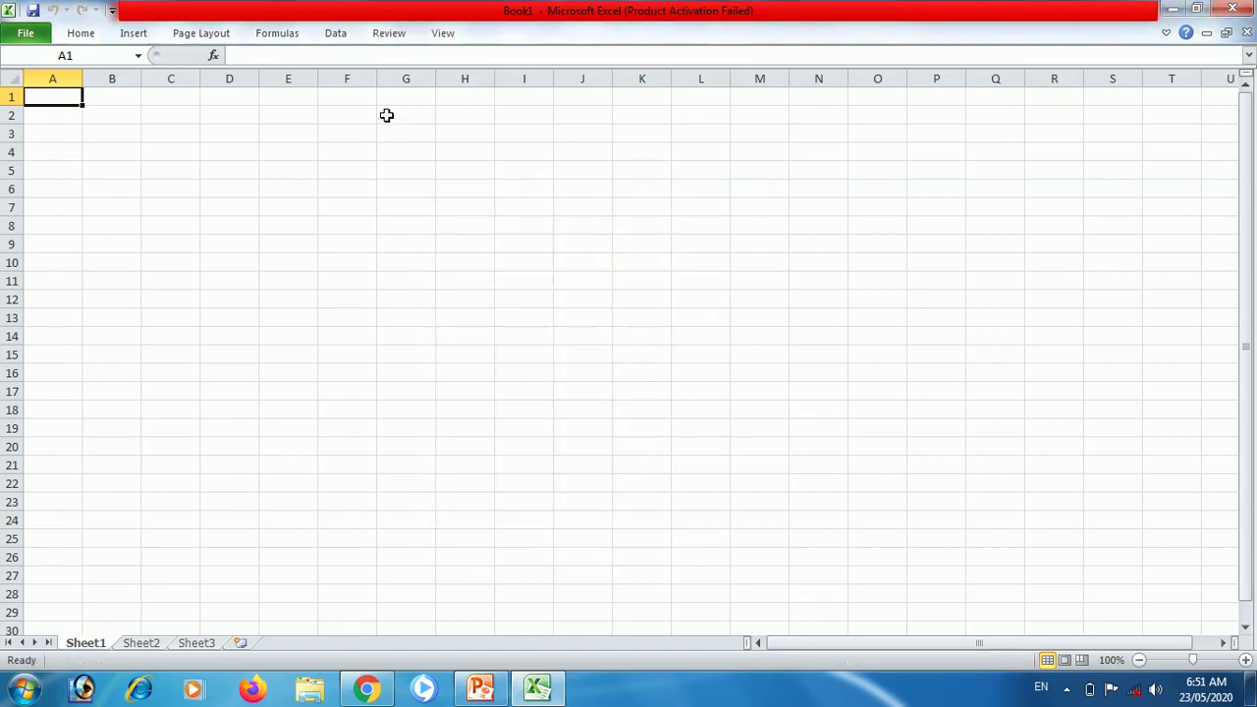
Step: Examine the available Data Analysis tools, including the three Anova variants, Correlation and Descriptive Statistics, and close the list without running any
left_click(336, 34)
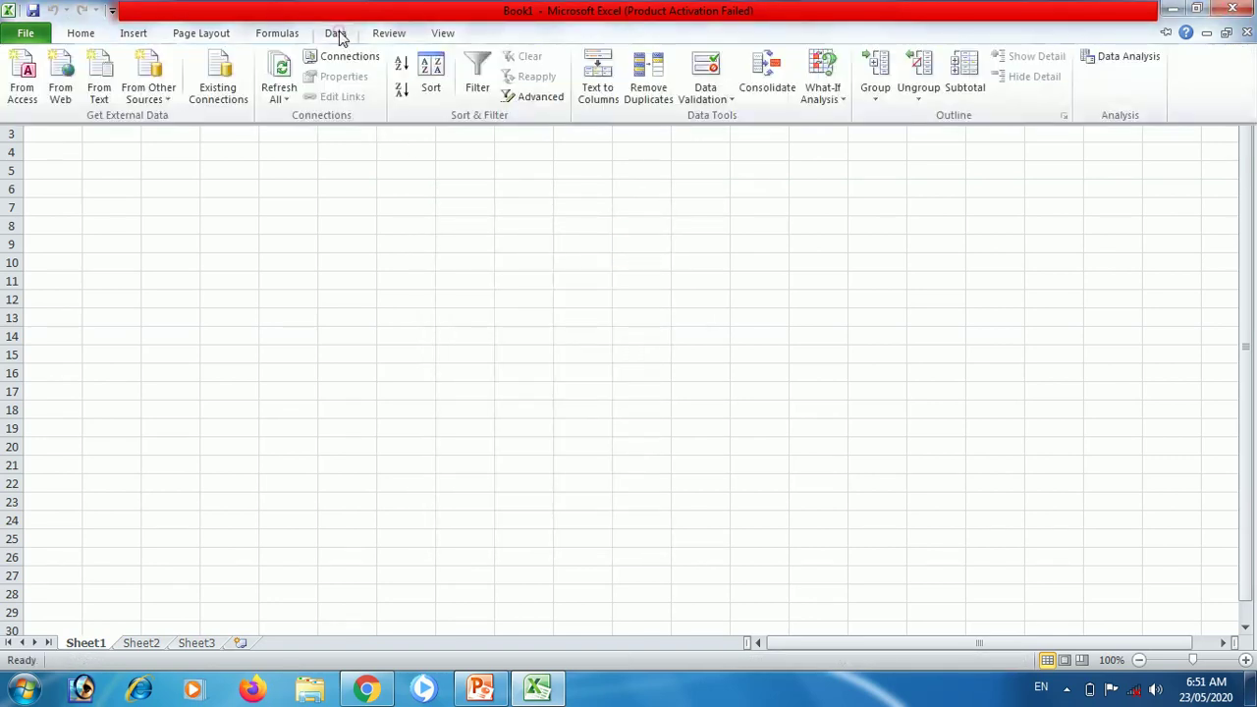
left_click(1100, 60)
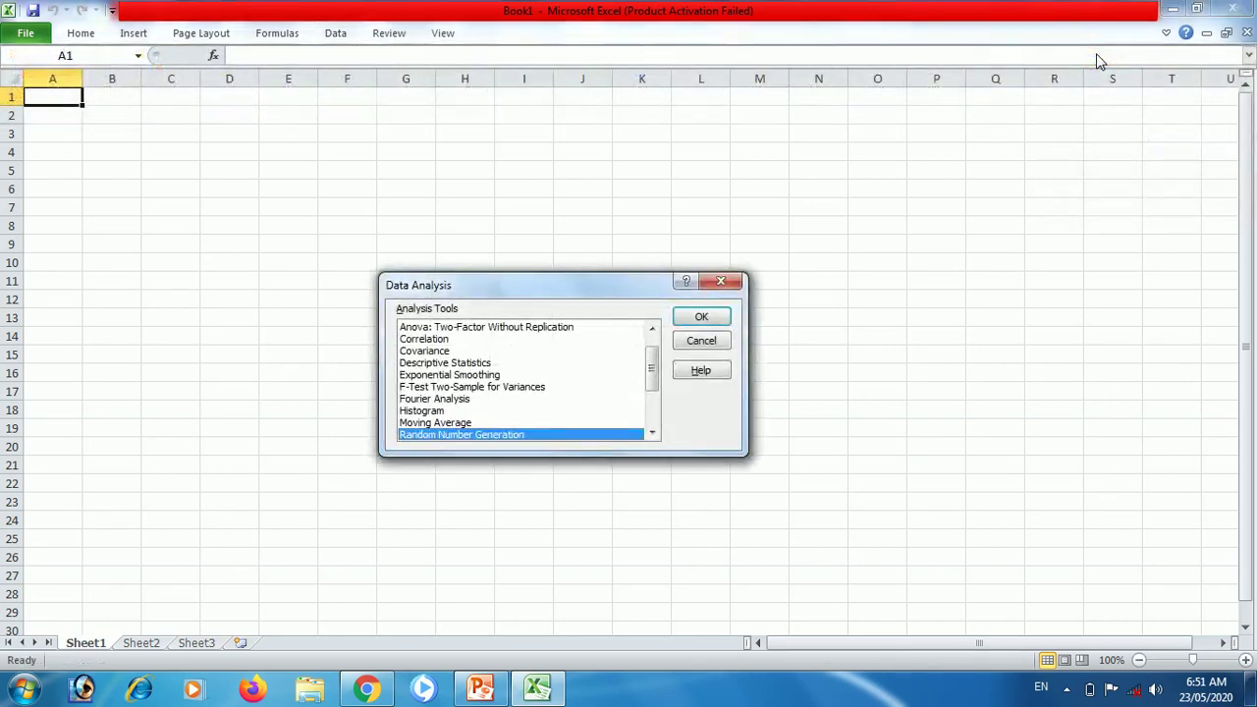
left_click_drag(656, 362, 655, 347)
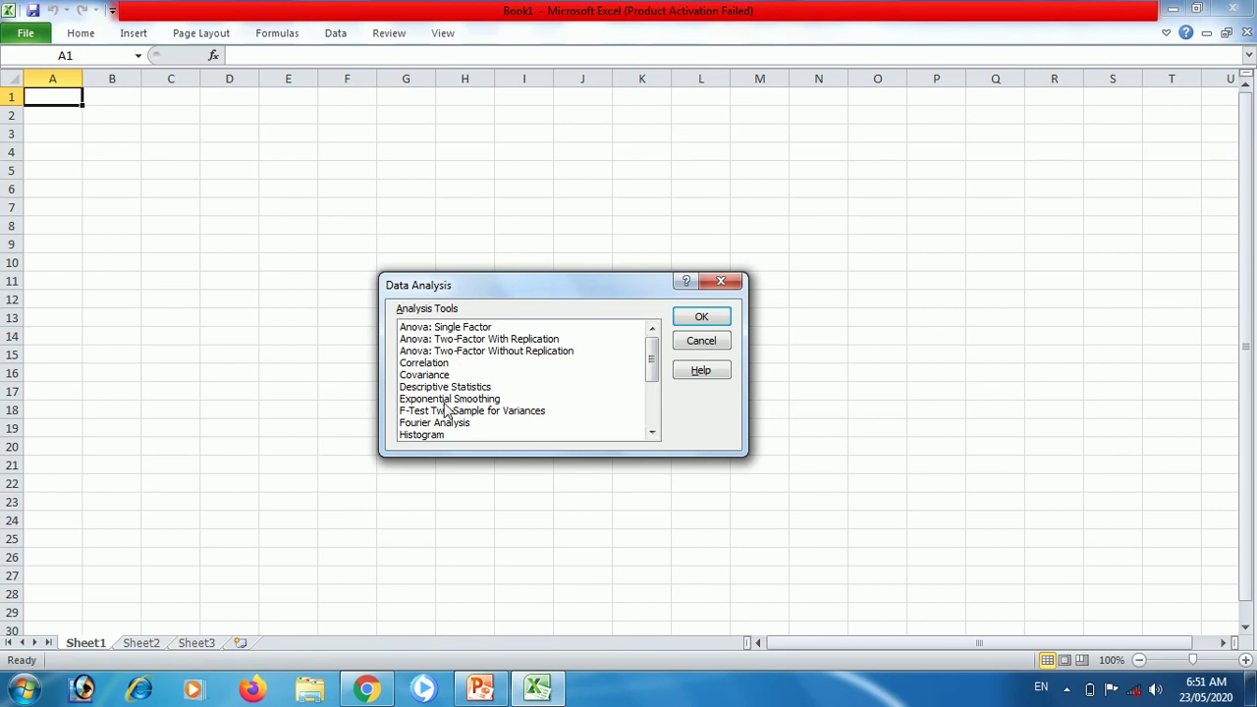
left_click(426, 327)
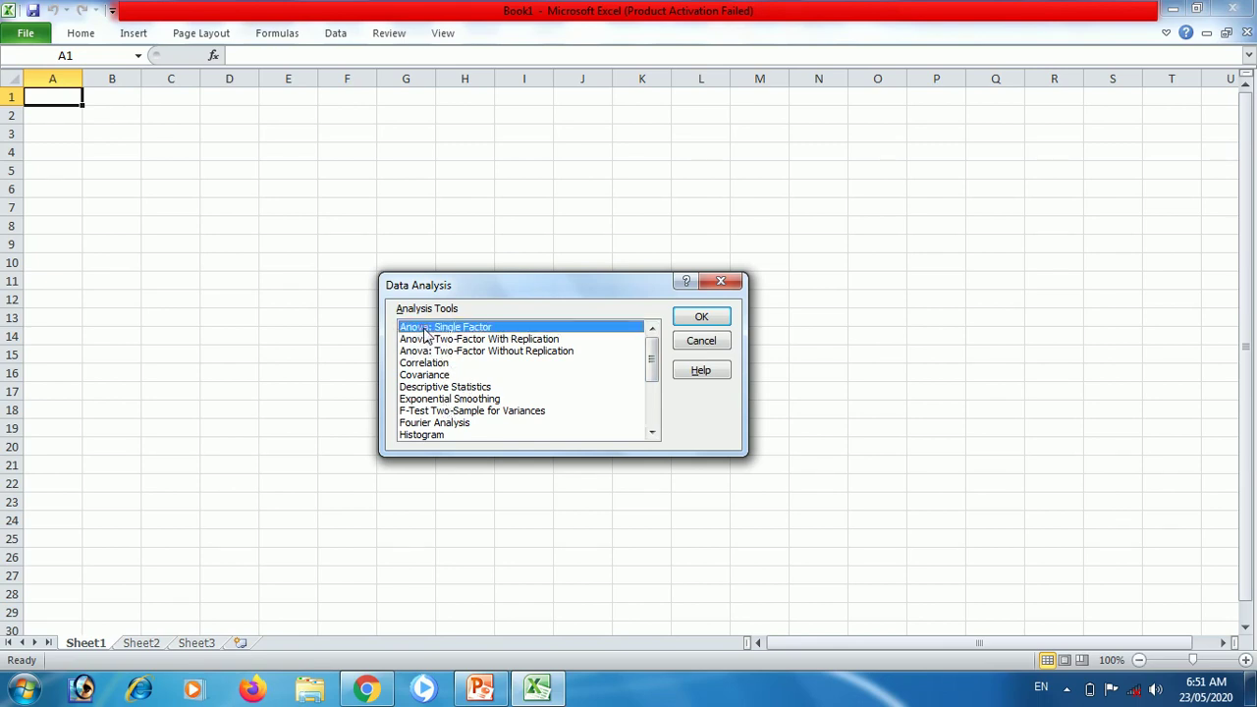
left_click(431, 339)
left_click(438, 352)
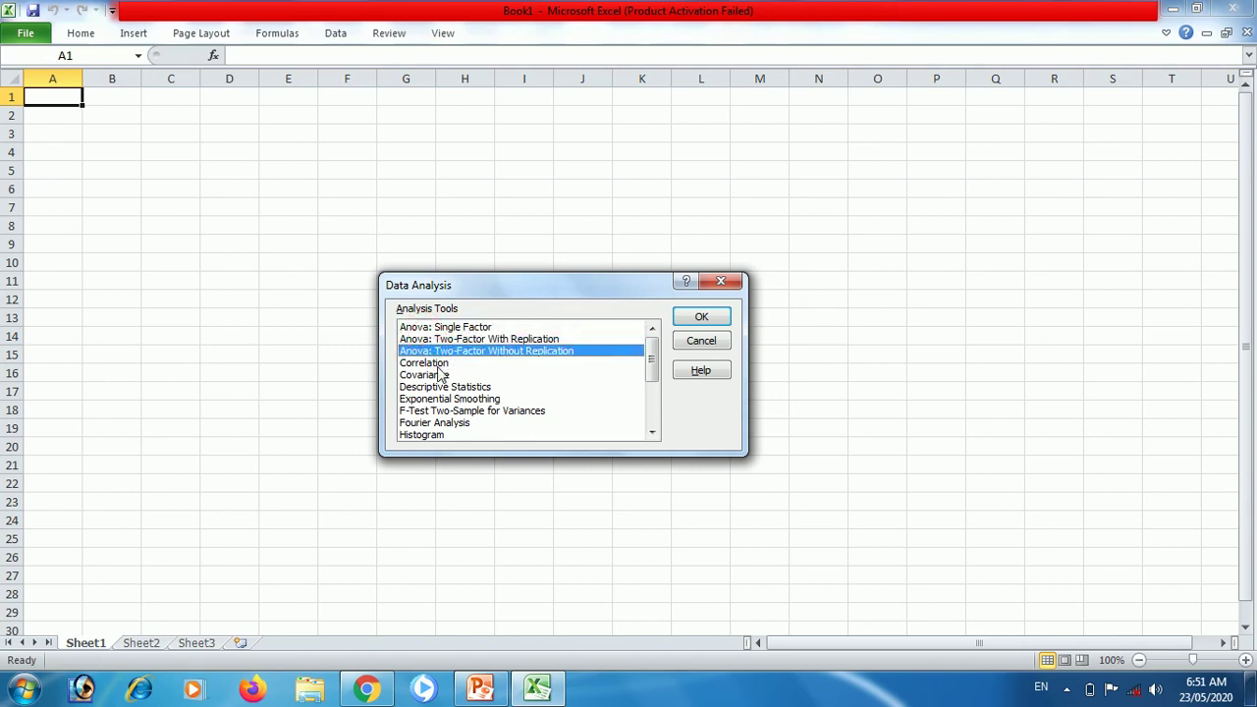
left_click(439, 366)
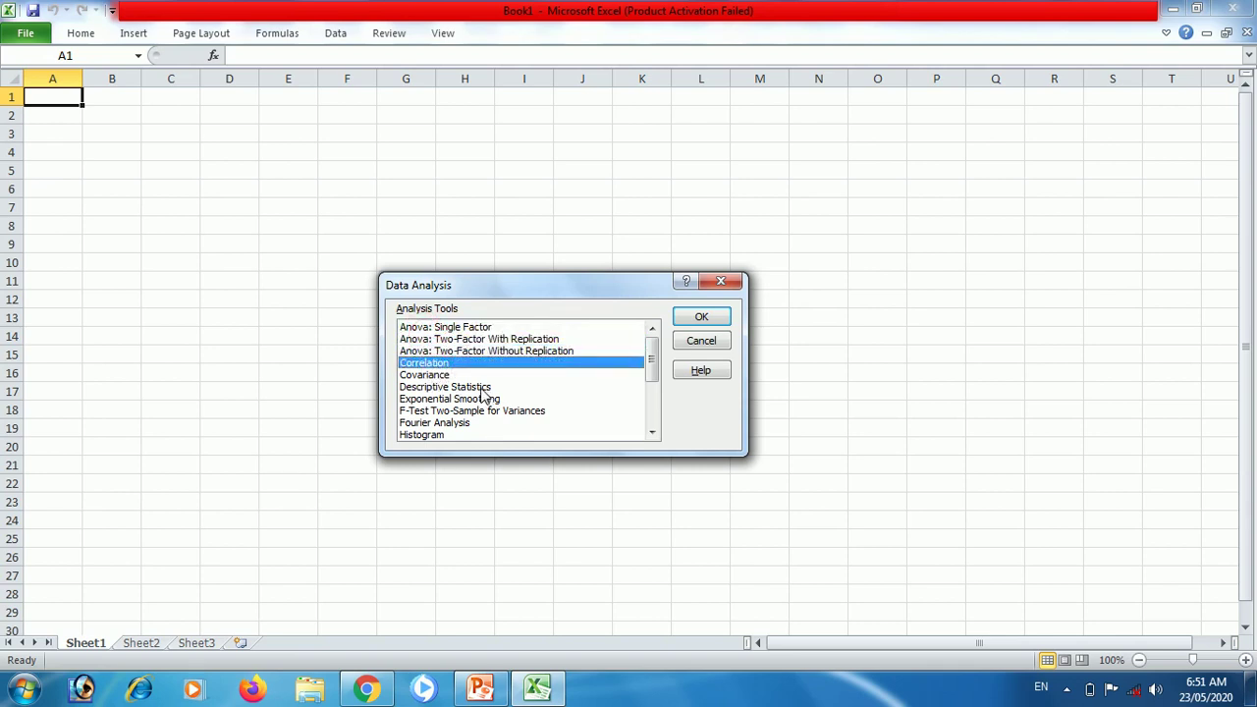
left_click(481, 388)
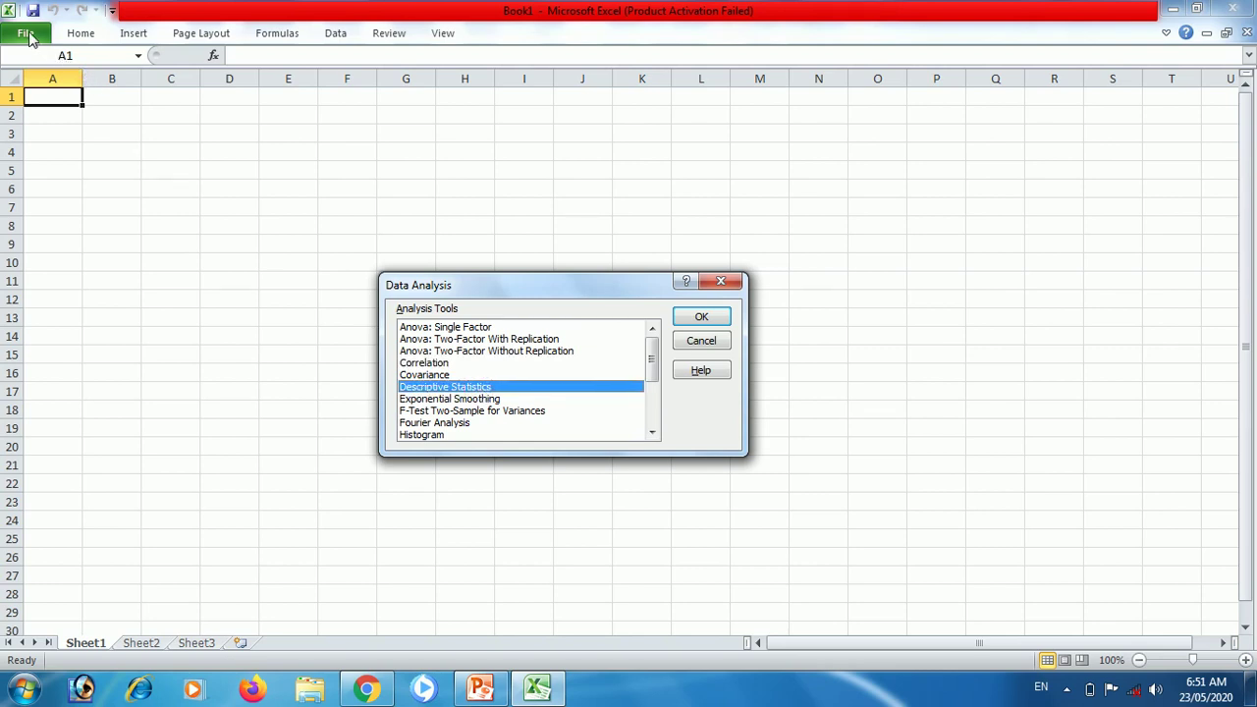
left_click(721, 342)
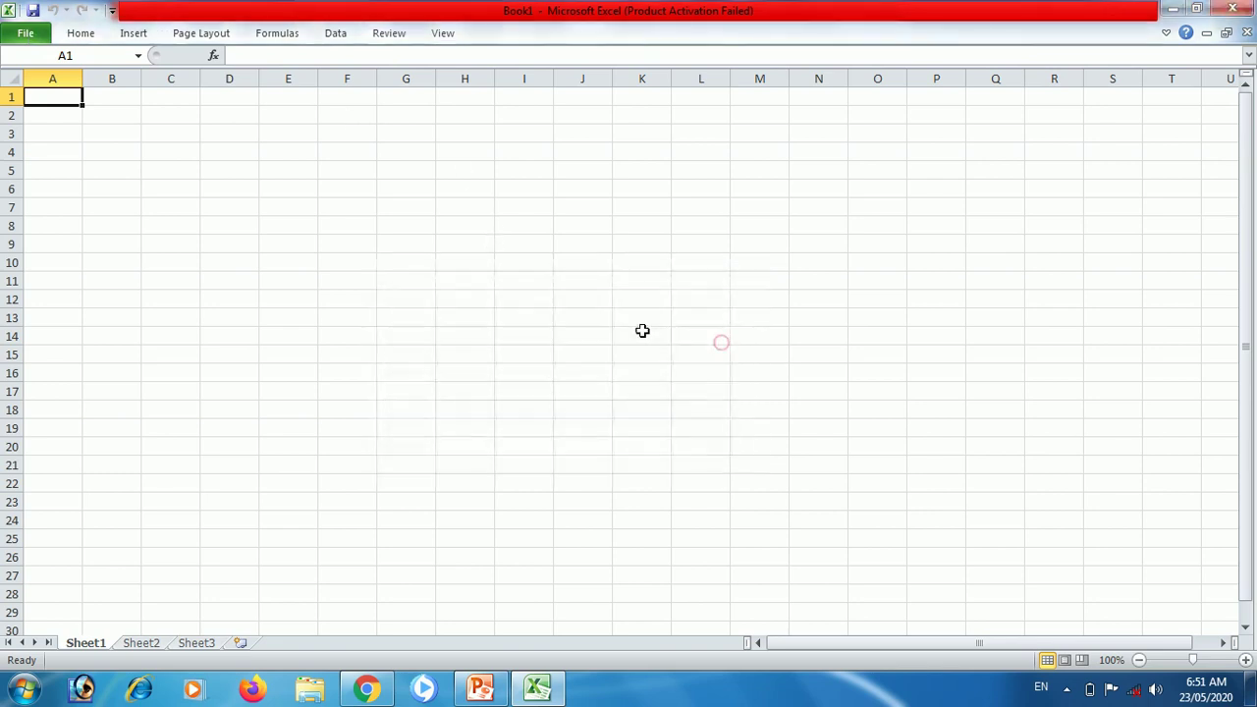
Step: Open the recent workbook dataEXcelStat and select the group data in B1:E23
left_click(26, 35)
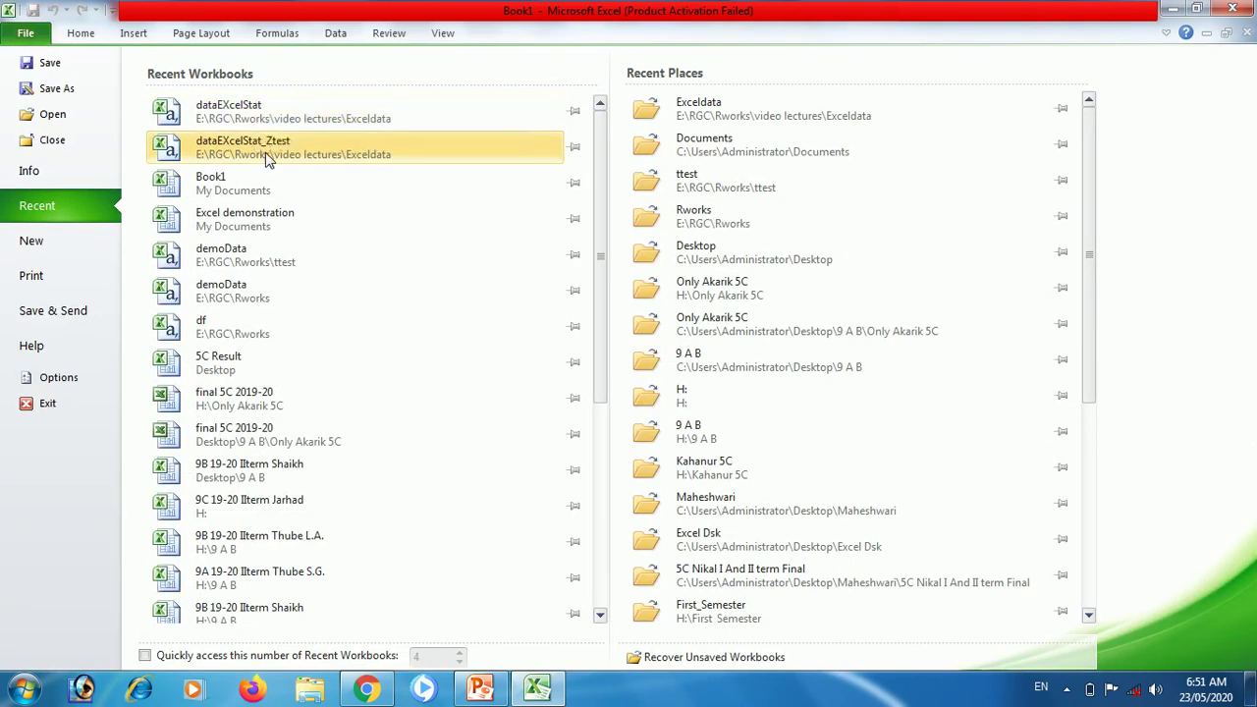
left_click(248, 108)
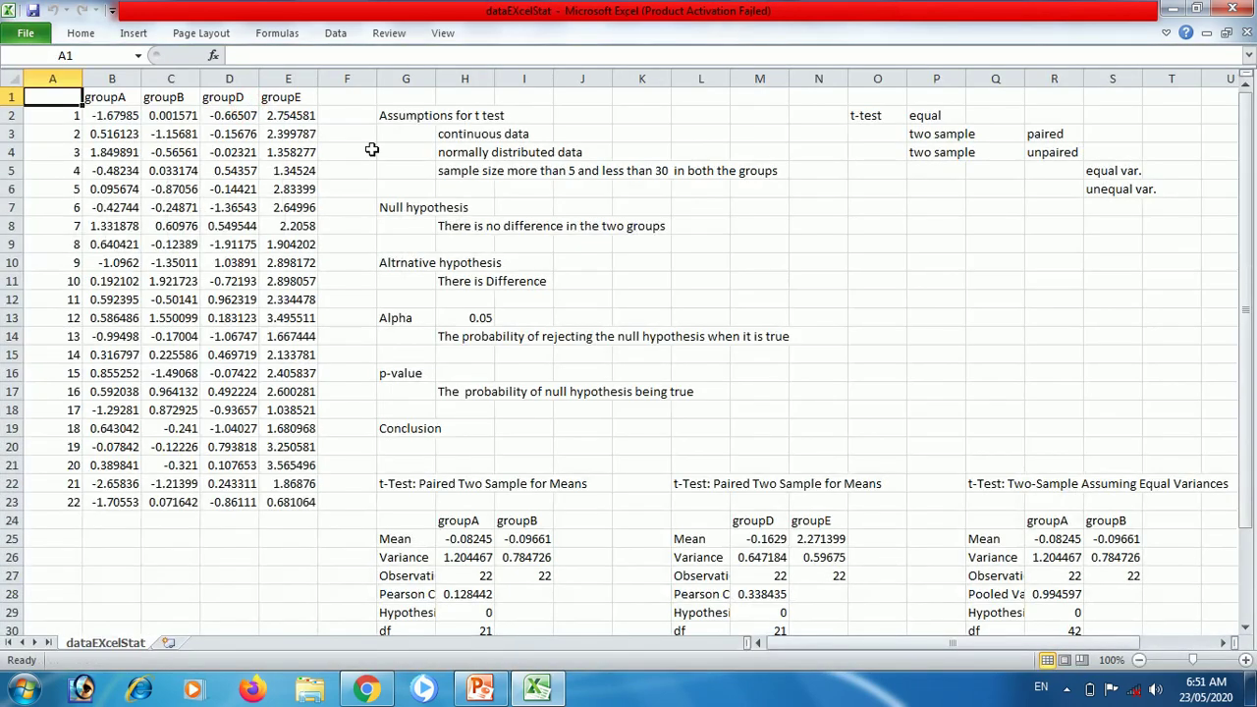
left_click_drag(105, 96, 293, 501)
Step: Clear the contents of columns G through Z, leaving only the group data on the sheet
left_click_drag(403, 78, 1249, 55)
key("Delete")
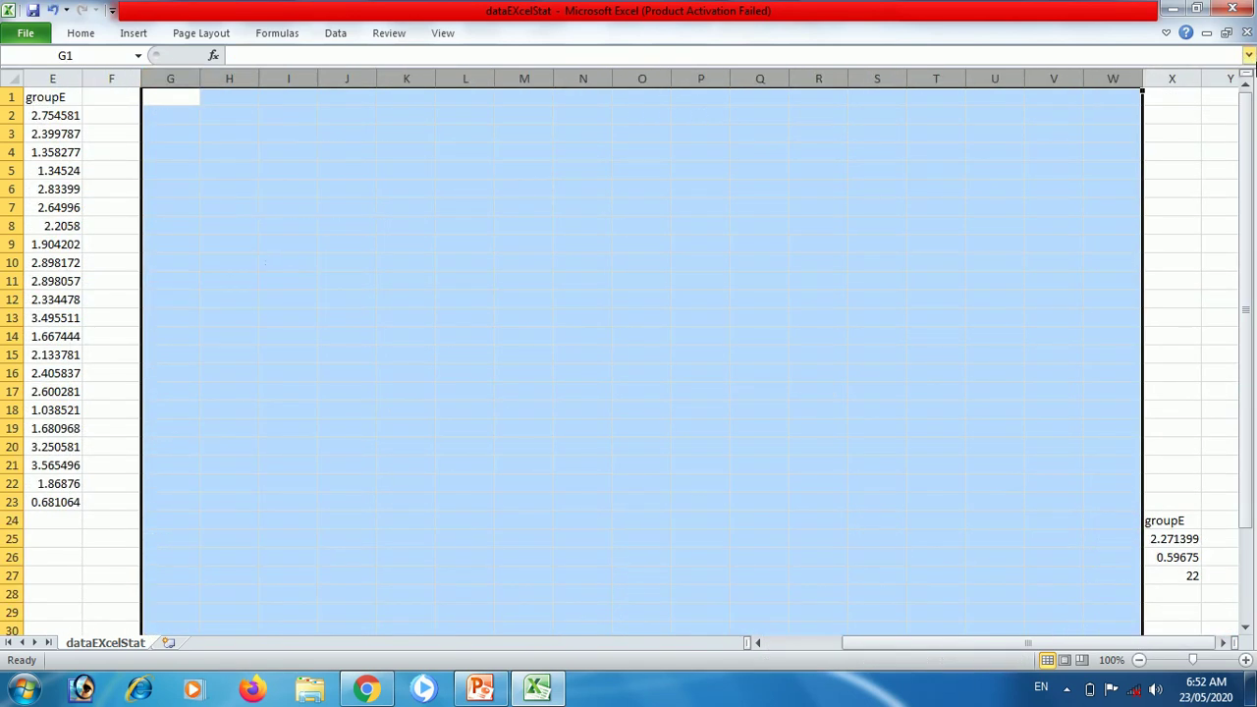
left_click_drag(1167, 76, 1166, 75)
key("Delete")
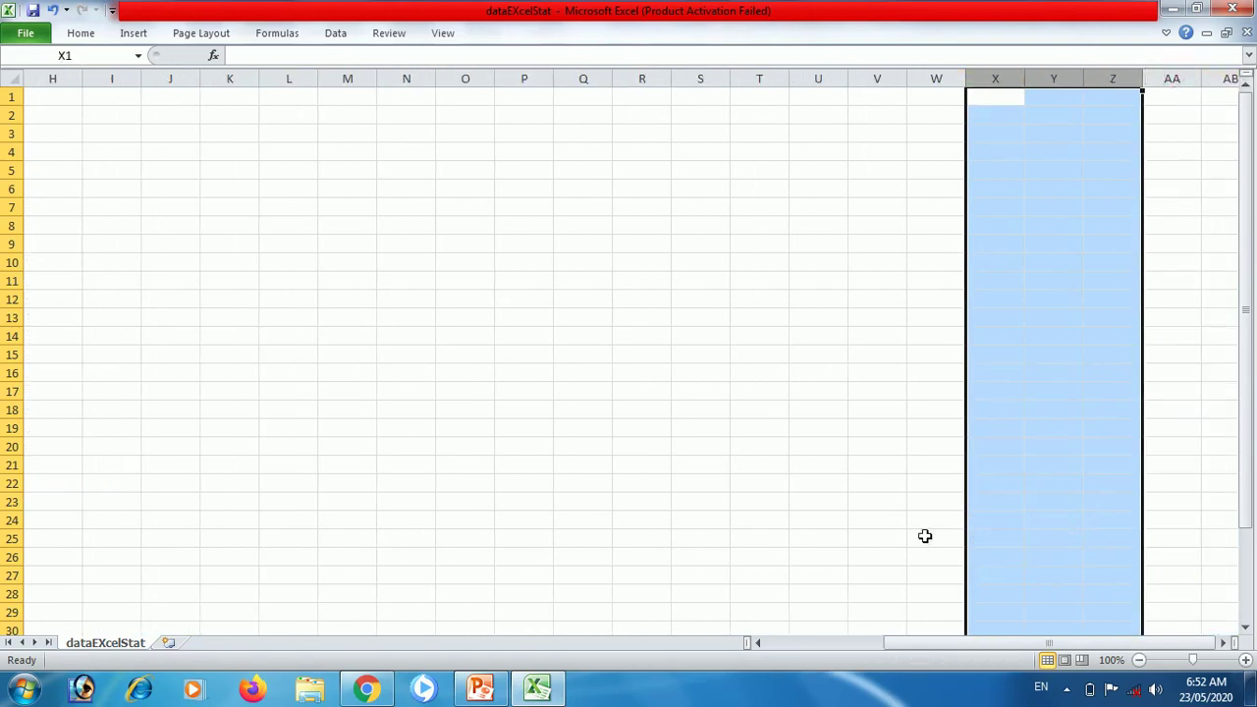
left_click_drag(934, 645, 797, 651)
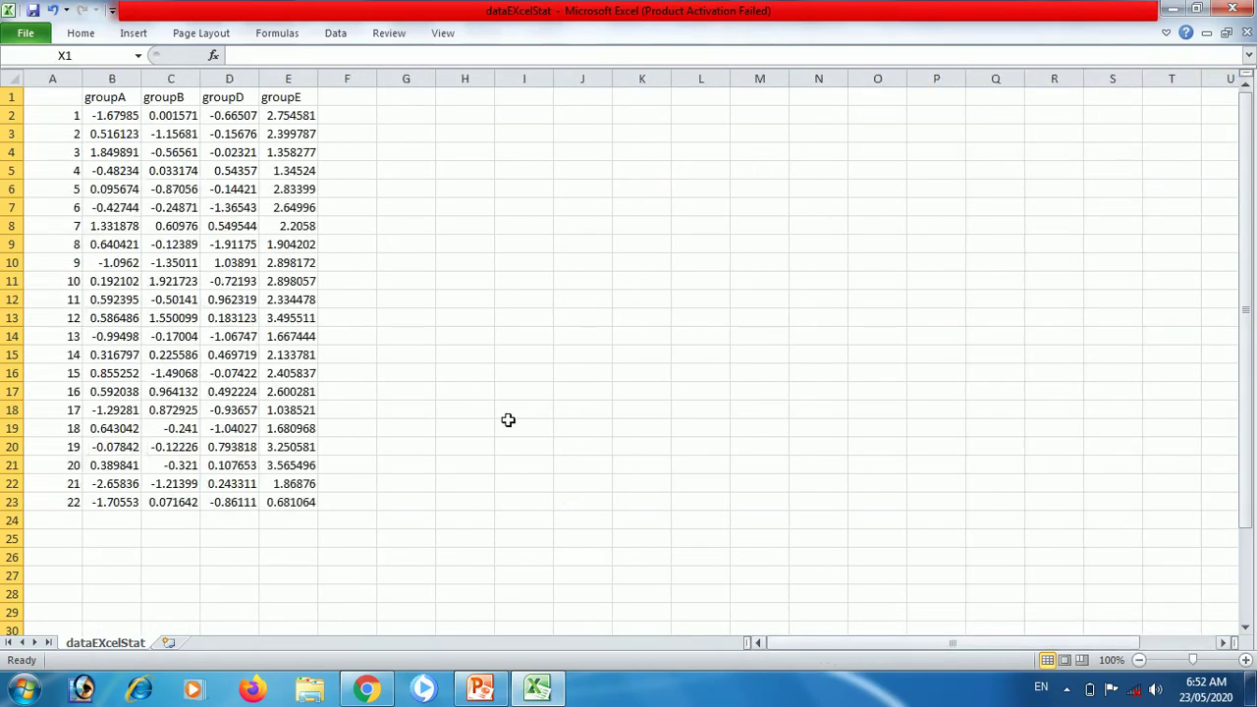
left_click(239, 260)
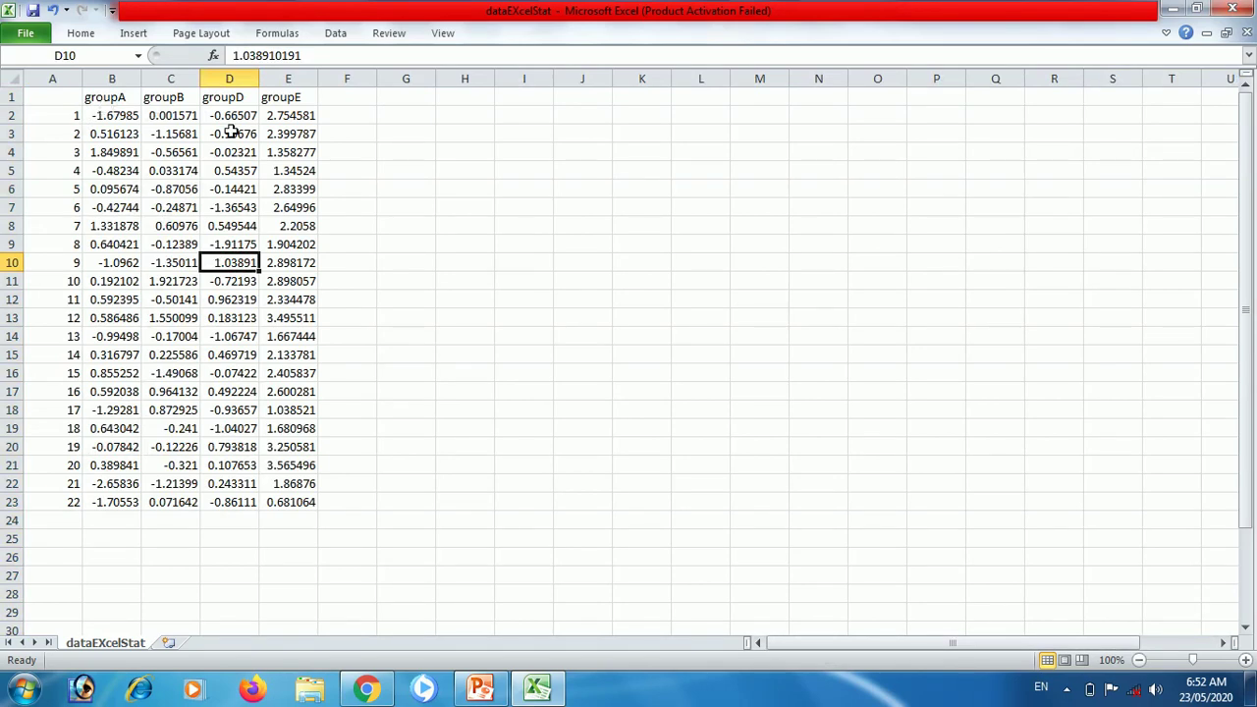
left_click(342, 33)
left_click(1112, 56)
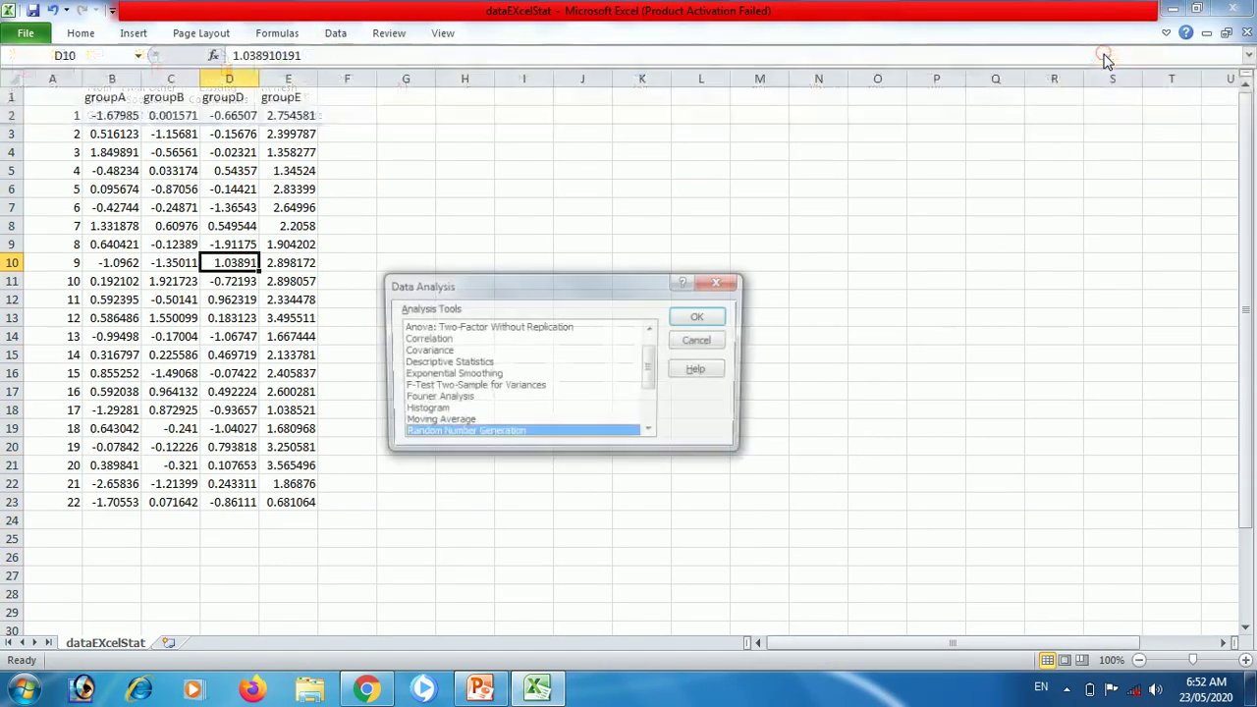
left_click_drag(652, 369, 652, 355)
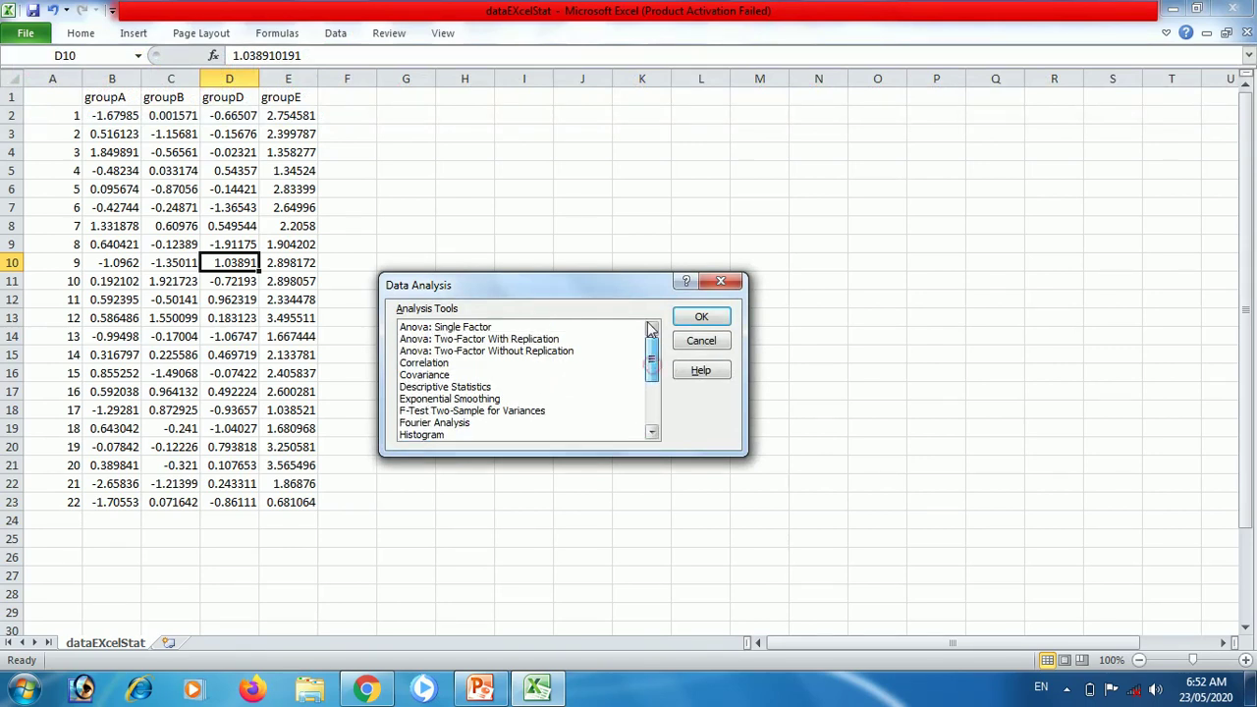
left_click(477, 327)
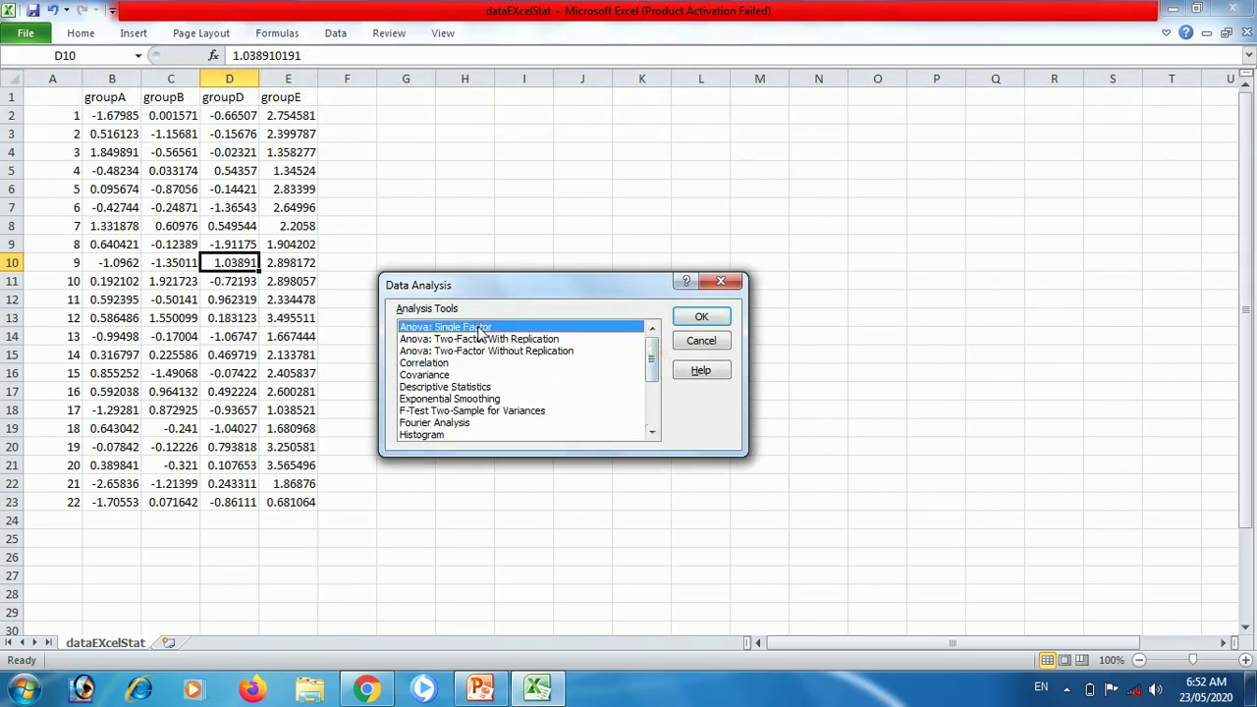
left_click(699, 321)
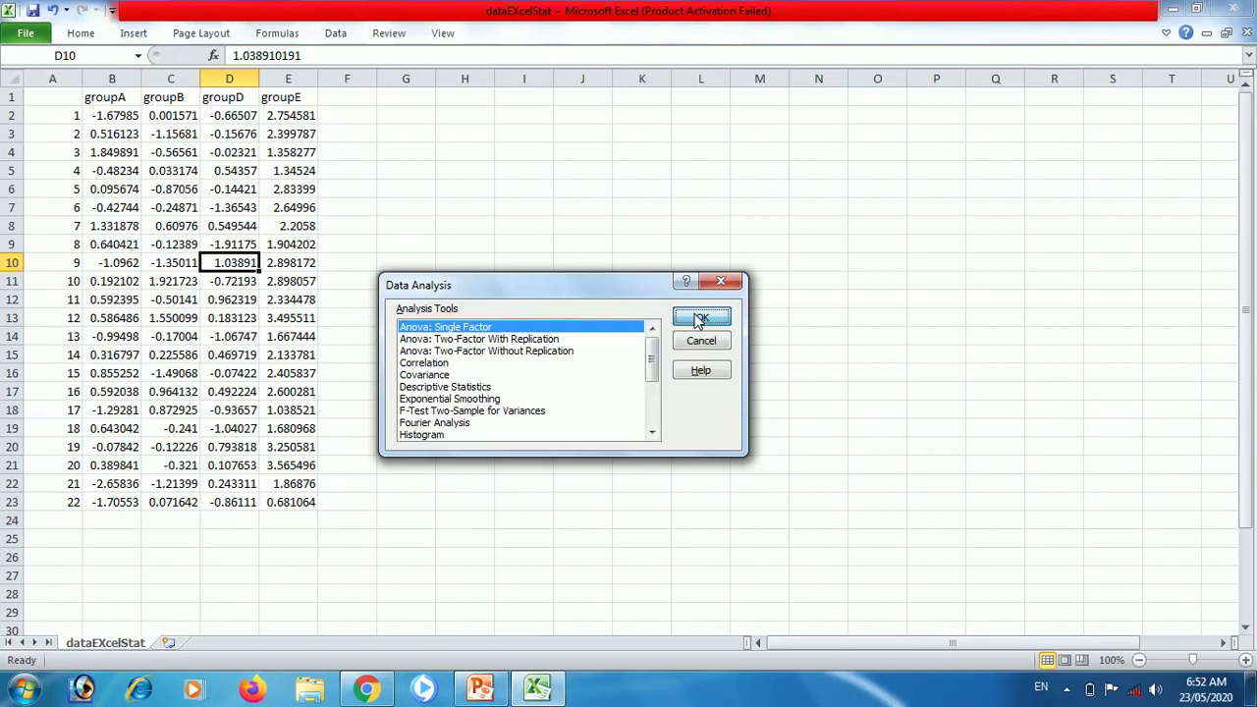
left_click(701, 319)
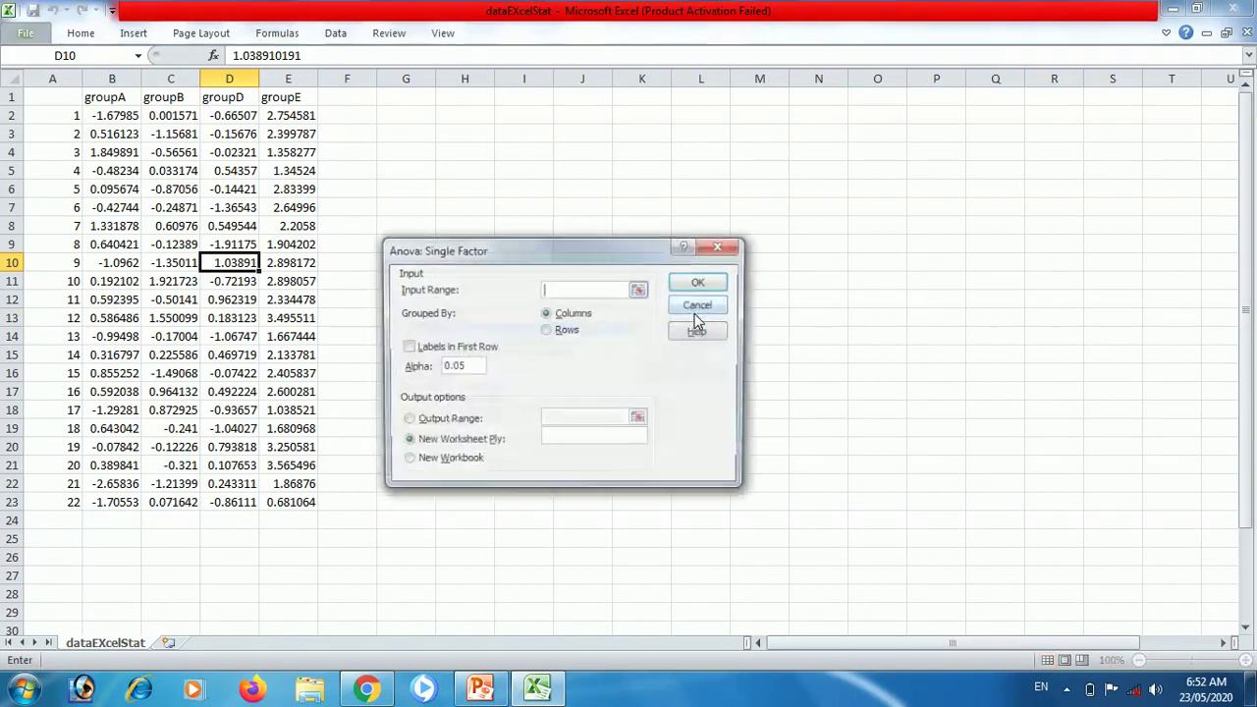
left_click(640, 291)
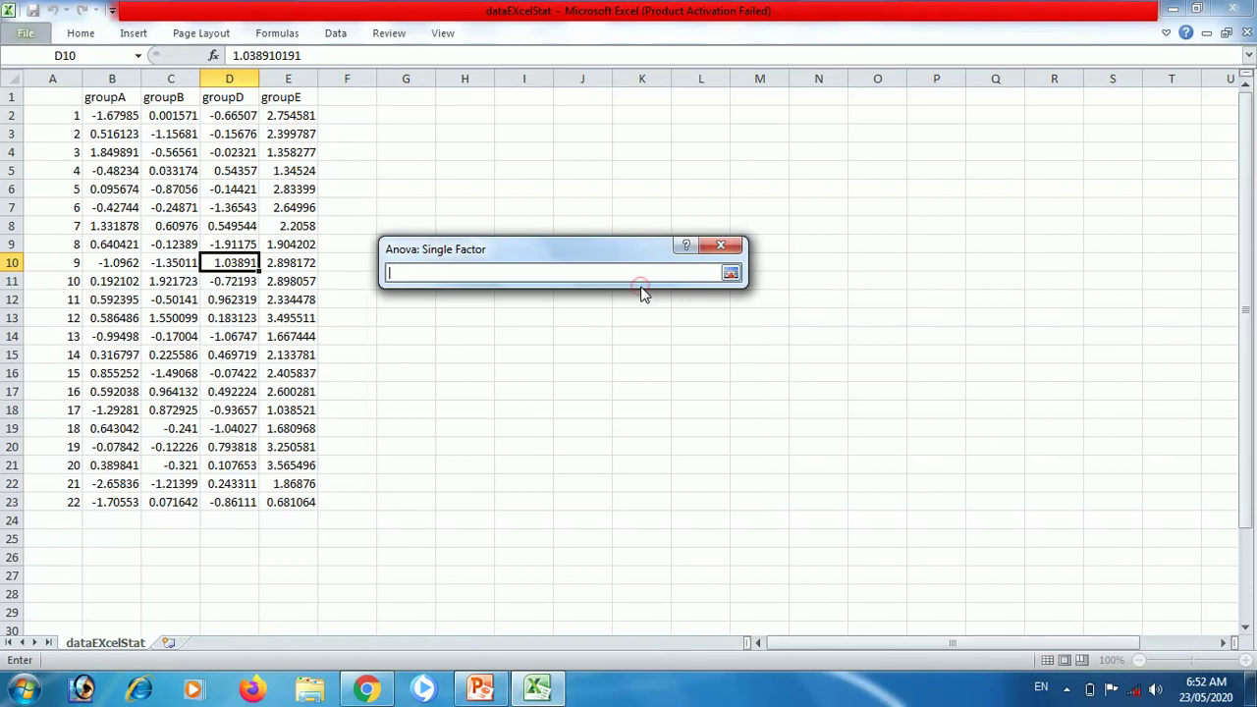
left_click_drag(110, 95, 300, 504)
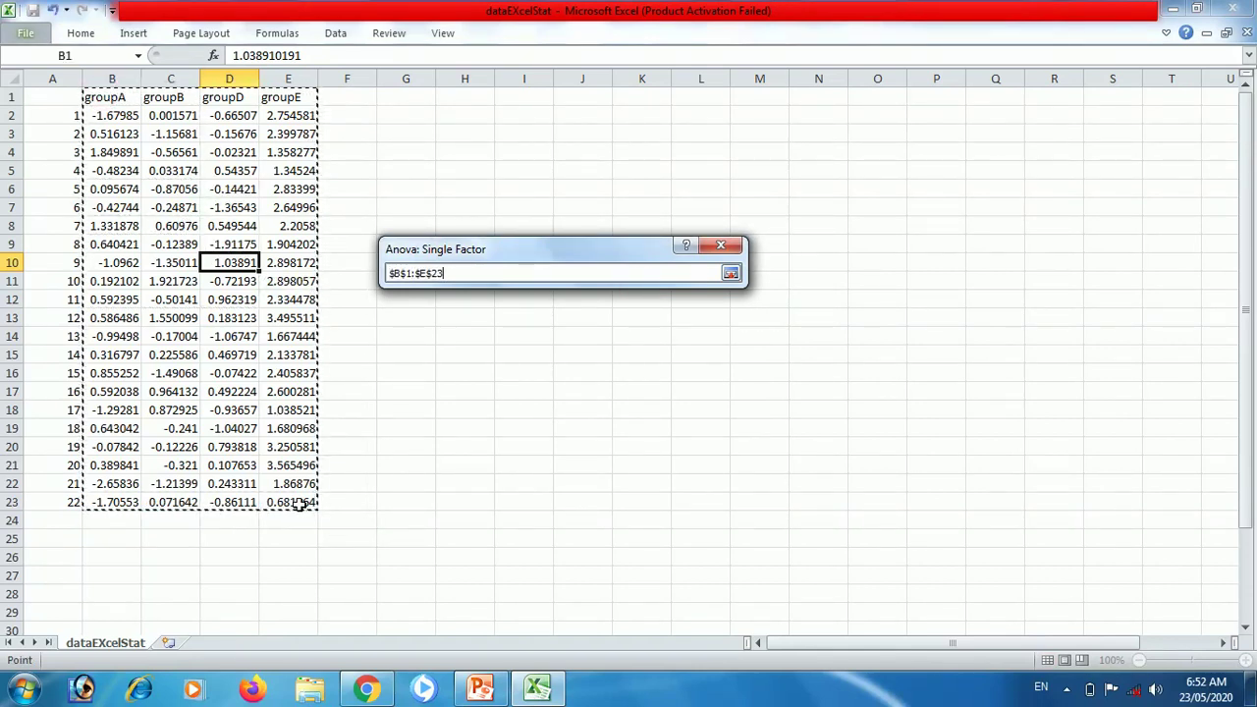
left_click(731, 274)
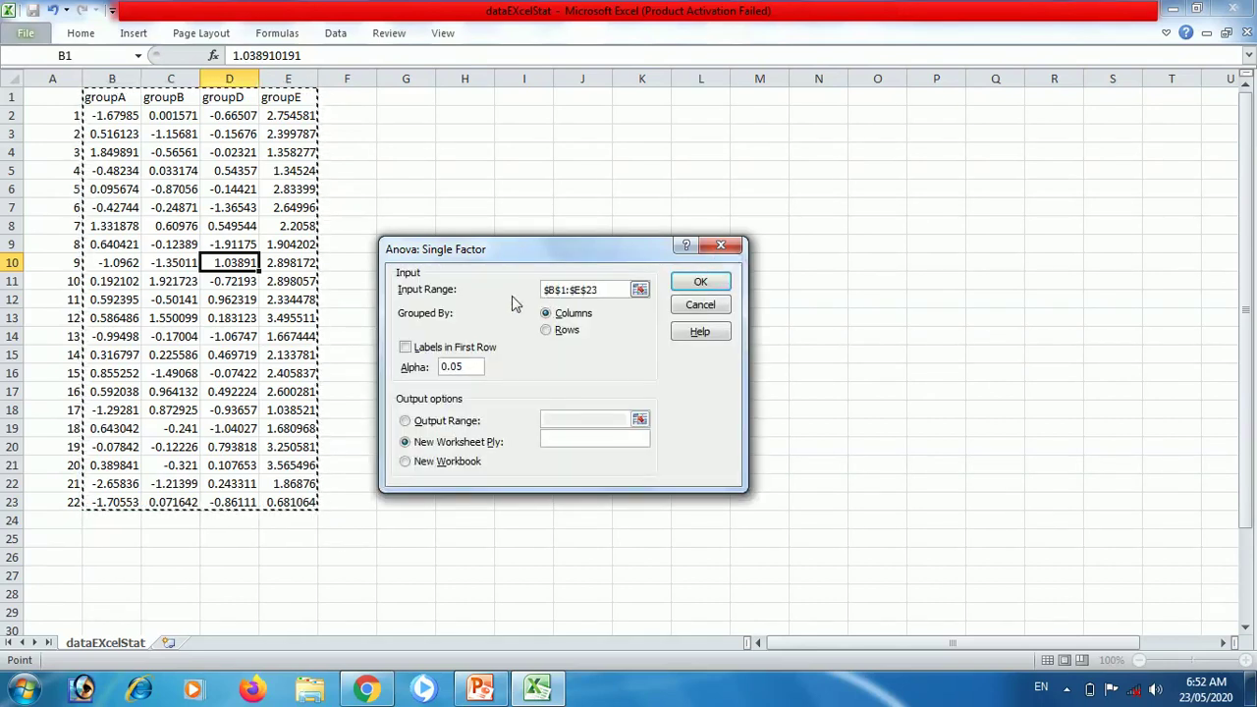
left_click(720, 245)
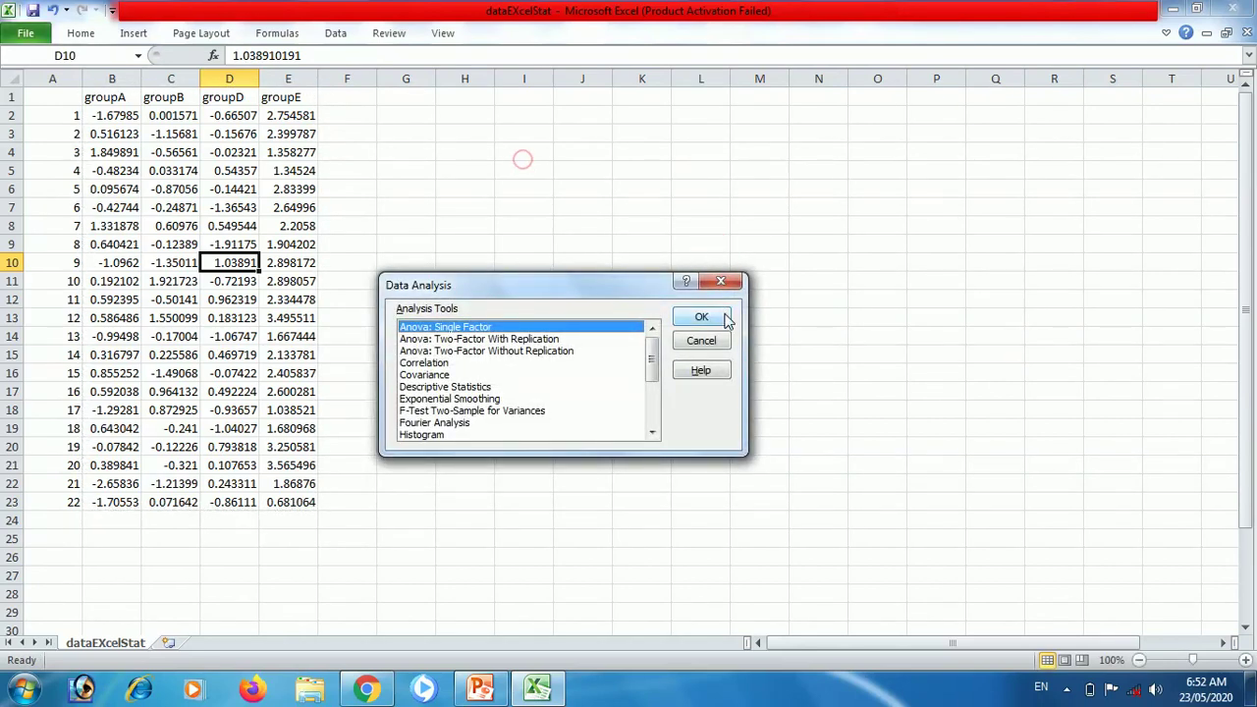
left_click(721, 284)
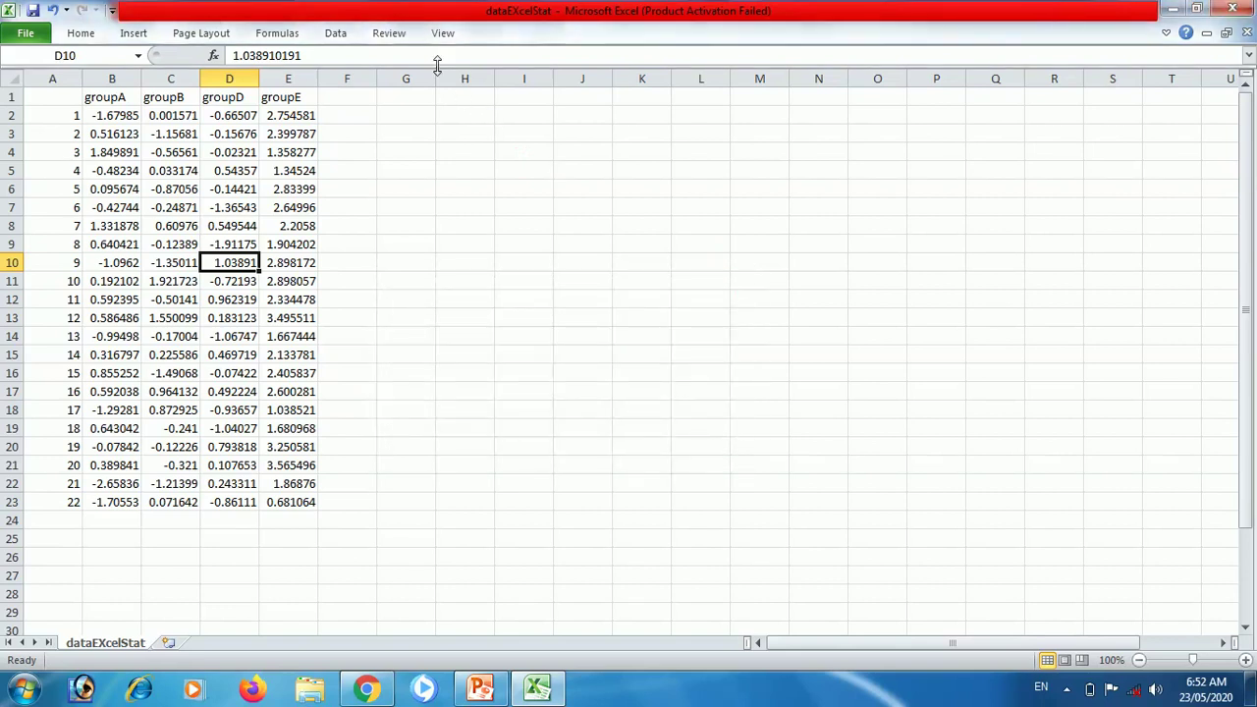
Step: Start the Anova: Single Factor analysis and set its input range to $B$1:$E$23, covering groupA to groupE with their headers
left_click(349, 38)
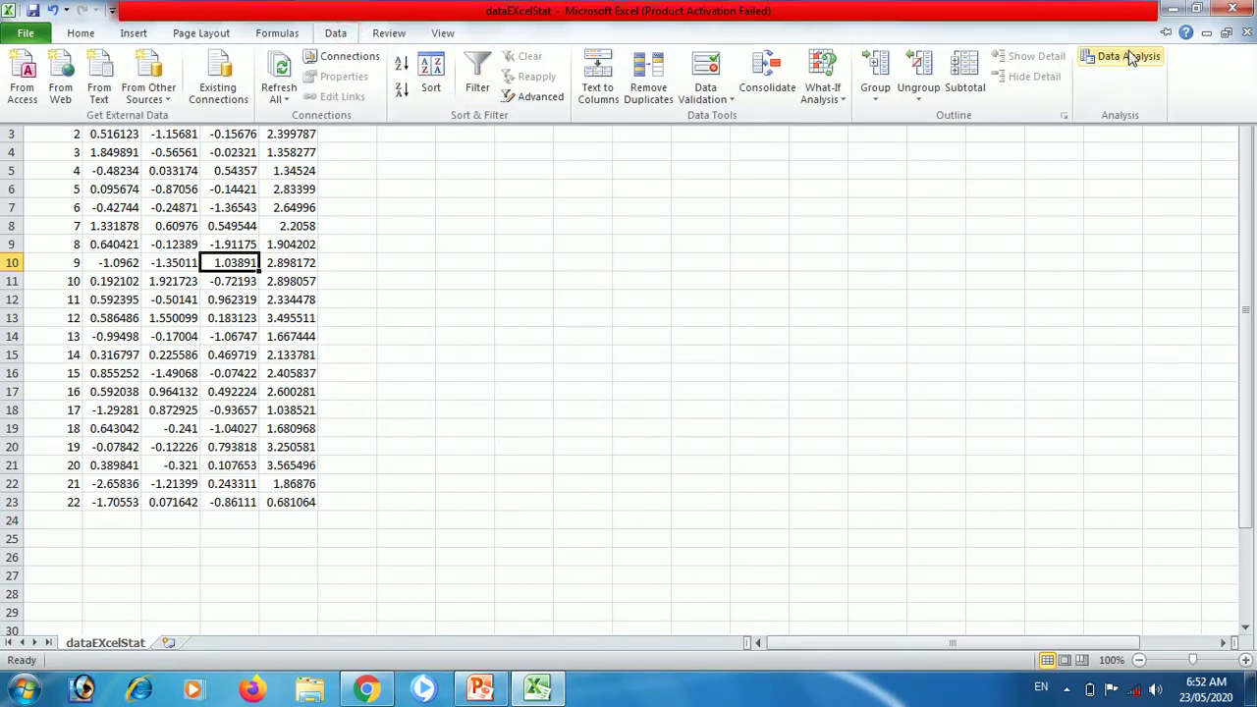
left_click(1130, 56)
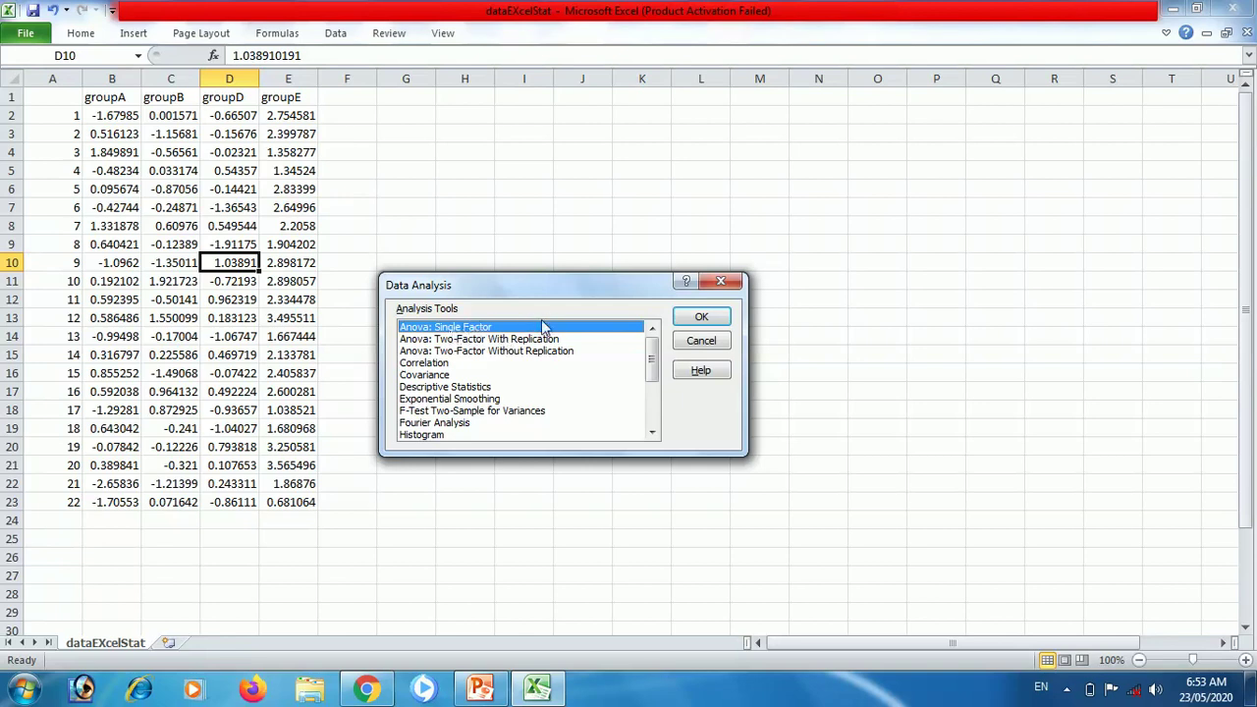
left_click(699, 319)
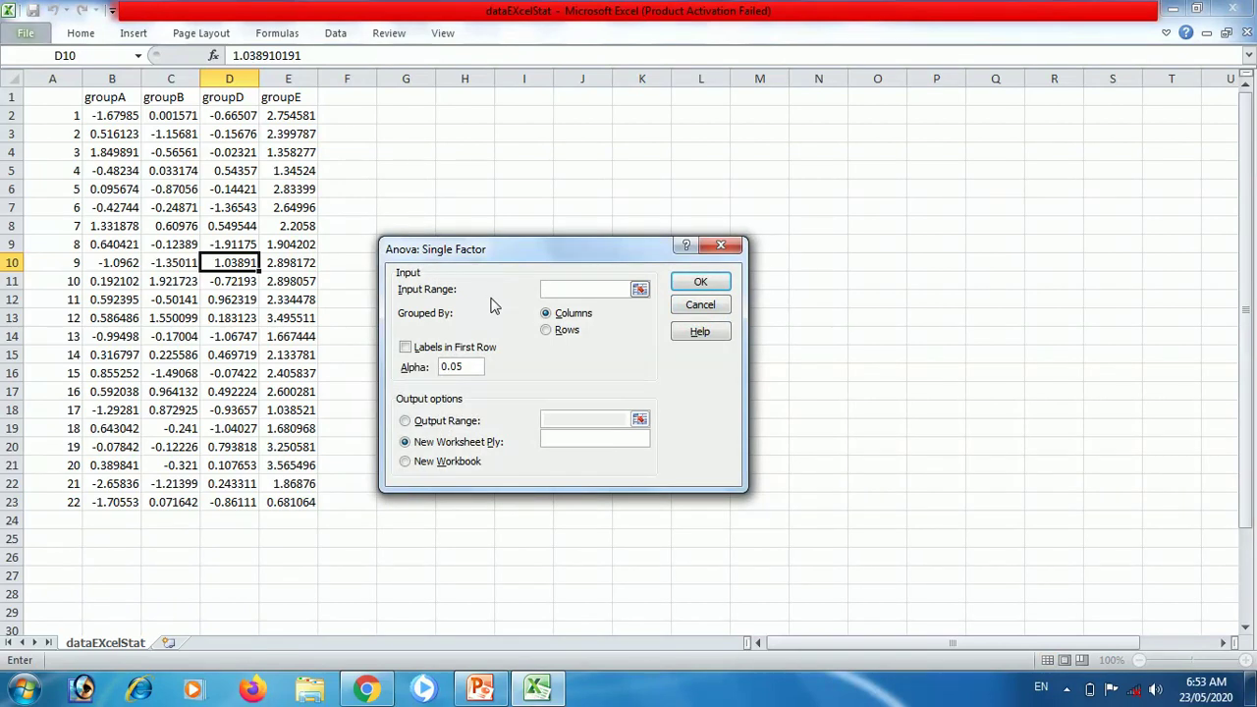
left_click(639, 292)
left_click_drag(104, 103, 283, 503)
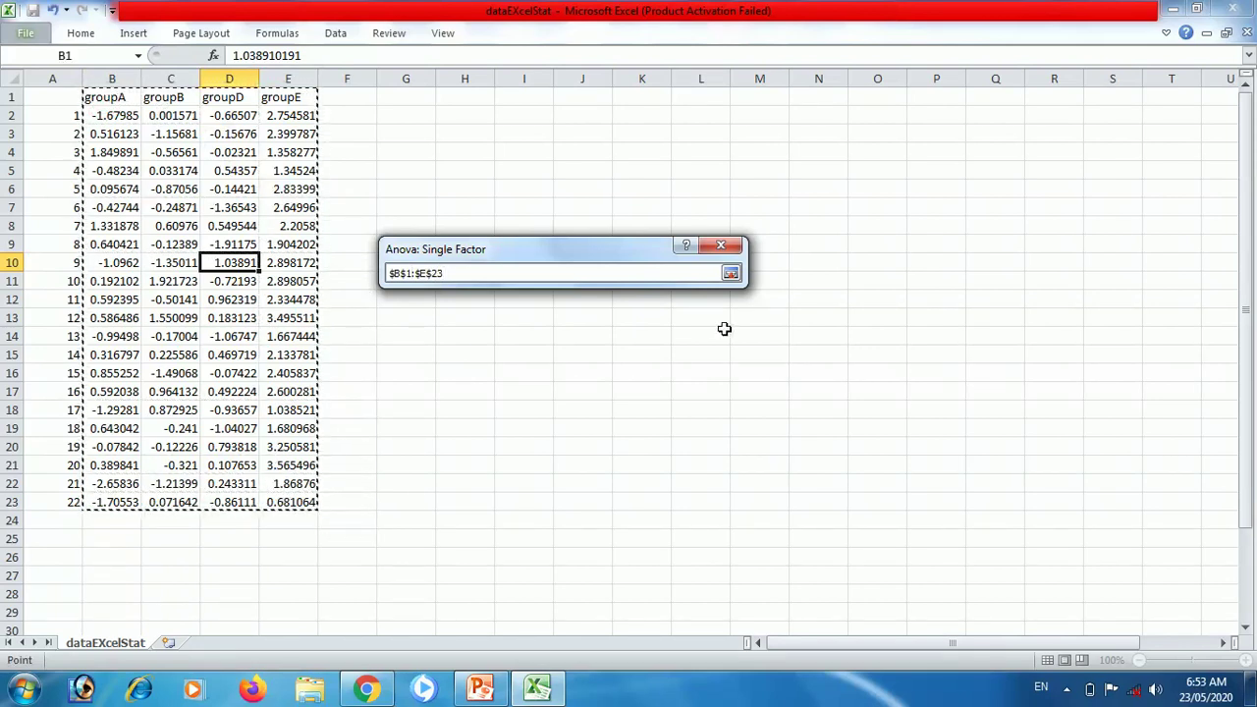
left_click(731, 273)
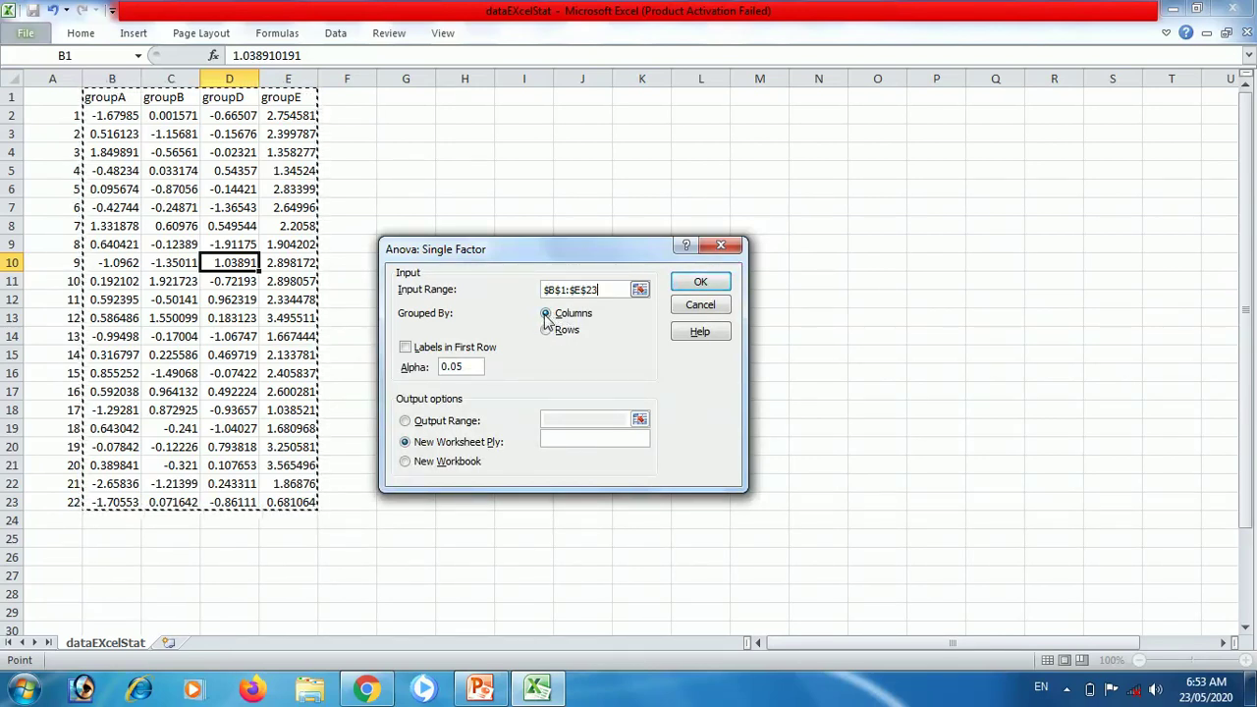
Step: Treat the first row as labels, set the ANOVA output range to $G$3, run the analysis and select its P-value cell
left_click(405, 350)
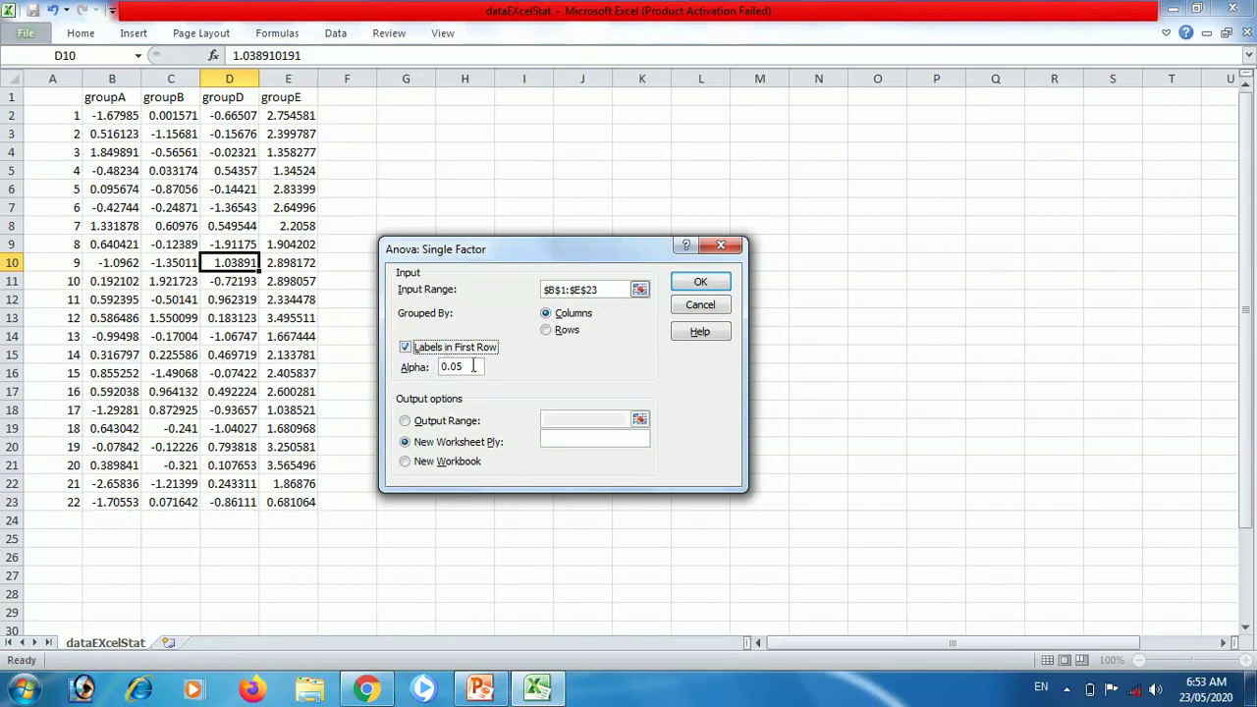
left_click(406, 423)
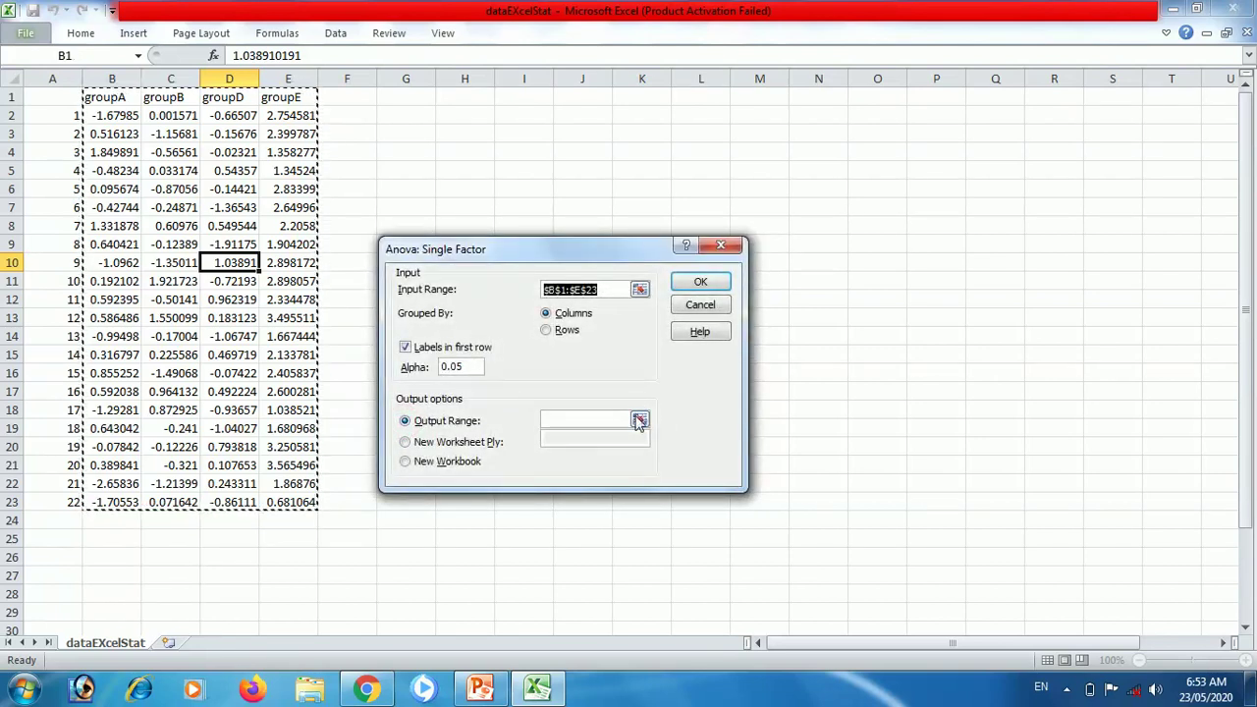
left_click(639, 420)
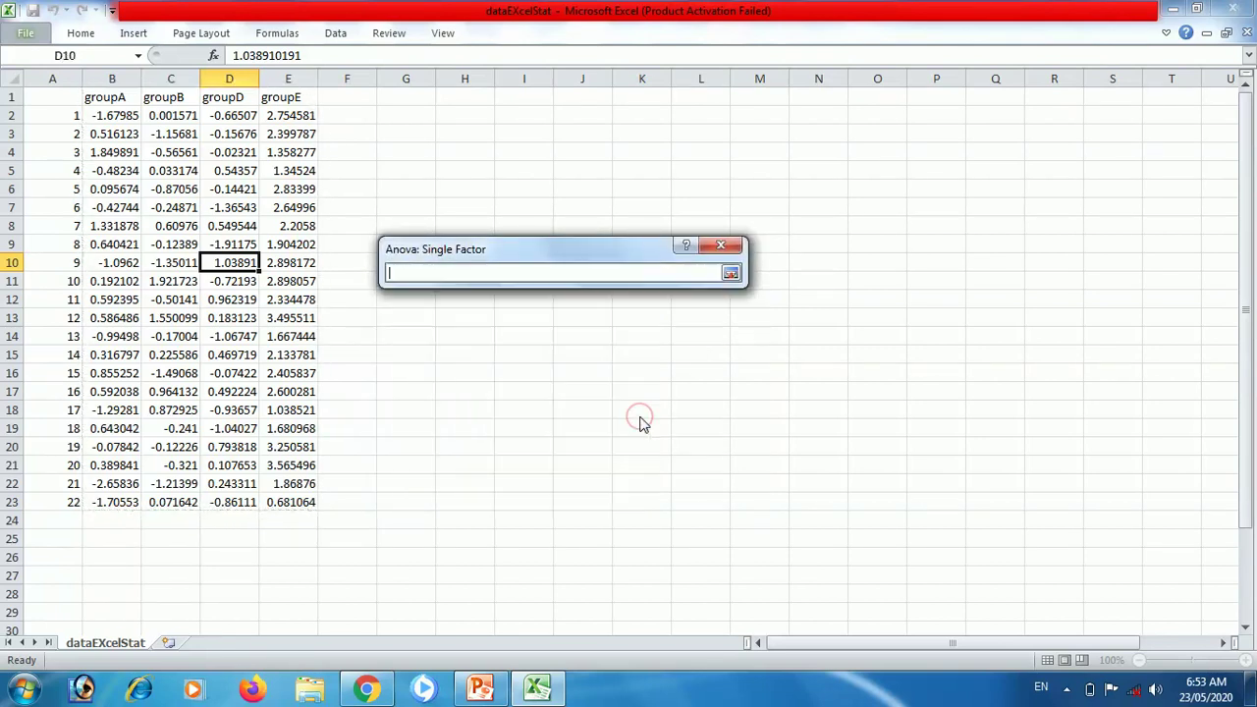
left_click(397, 132)
left_click(730, 273)
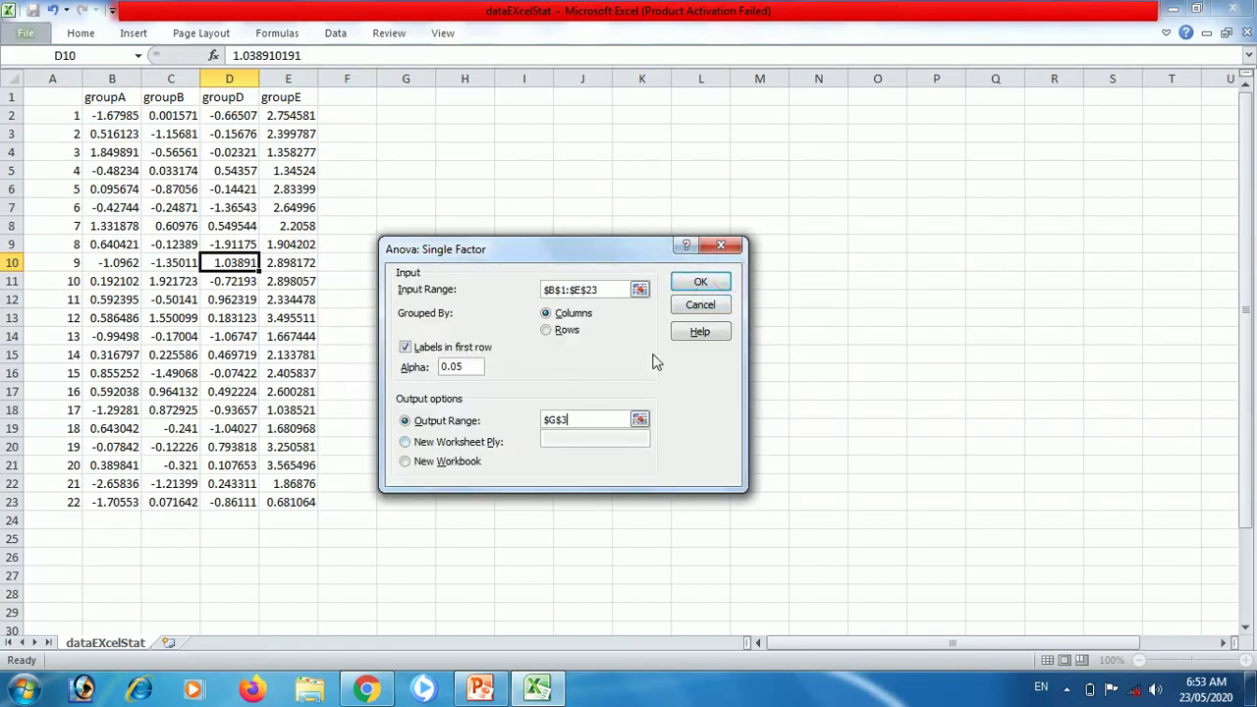
left_click(700, 284)
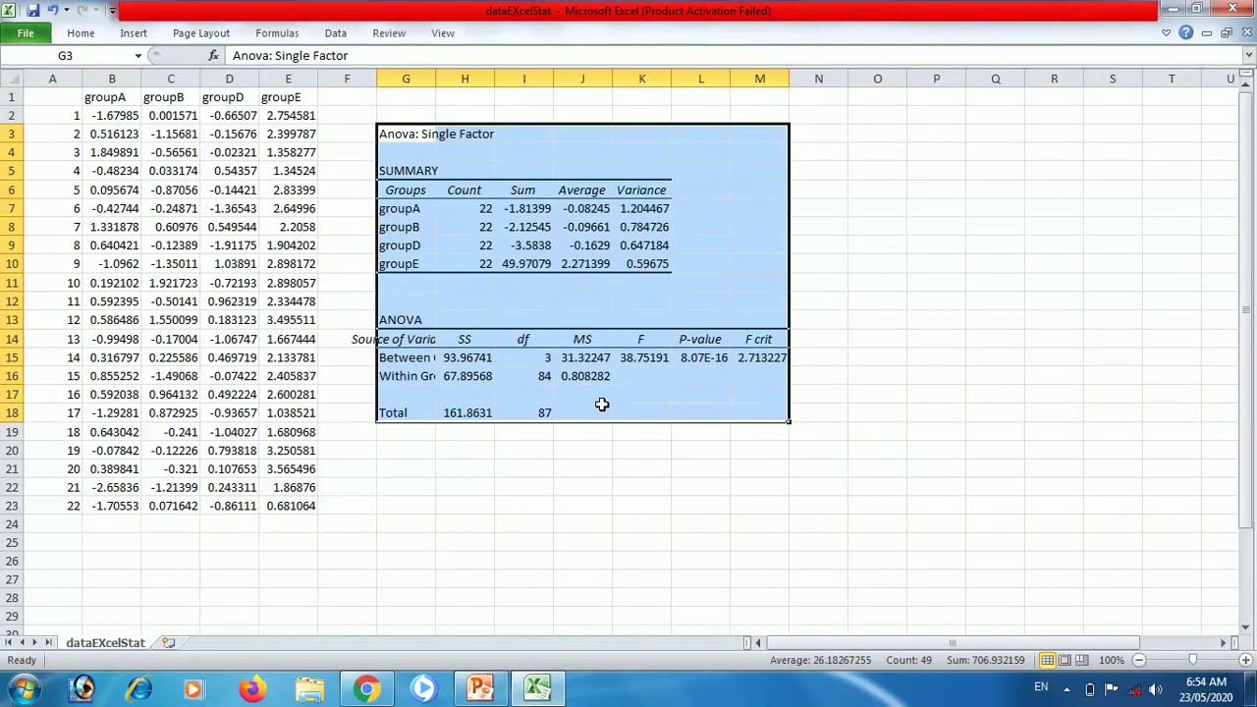
left_click(692, 361)
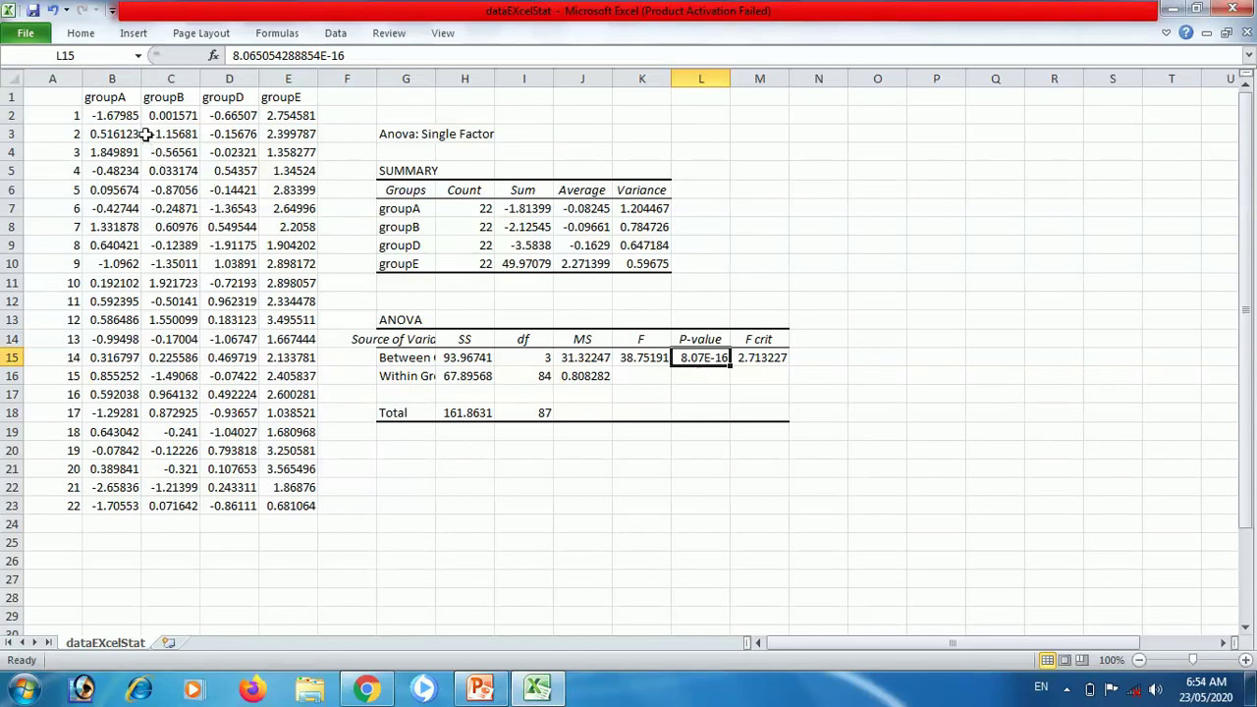
Step: Start the Descriptive Statistics analysis with input range $B$1:$E$23 and treat the first row as labels
left_click_drag(106, 98, 285, 507)
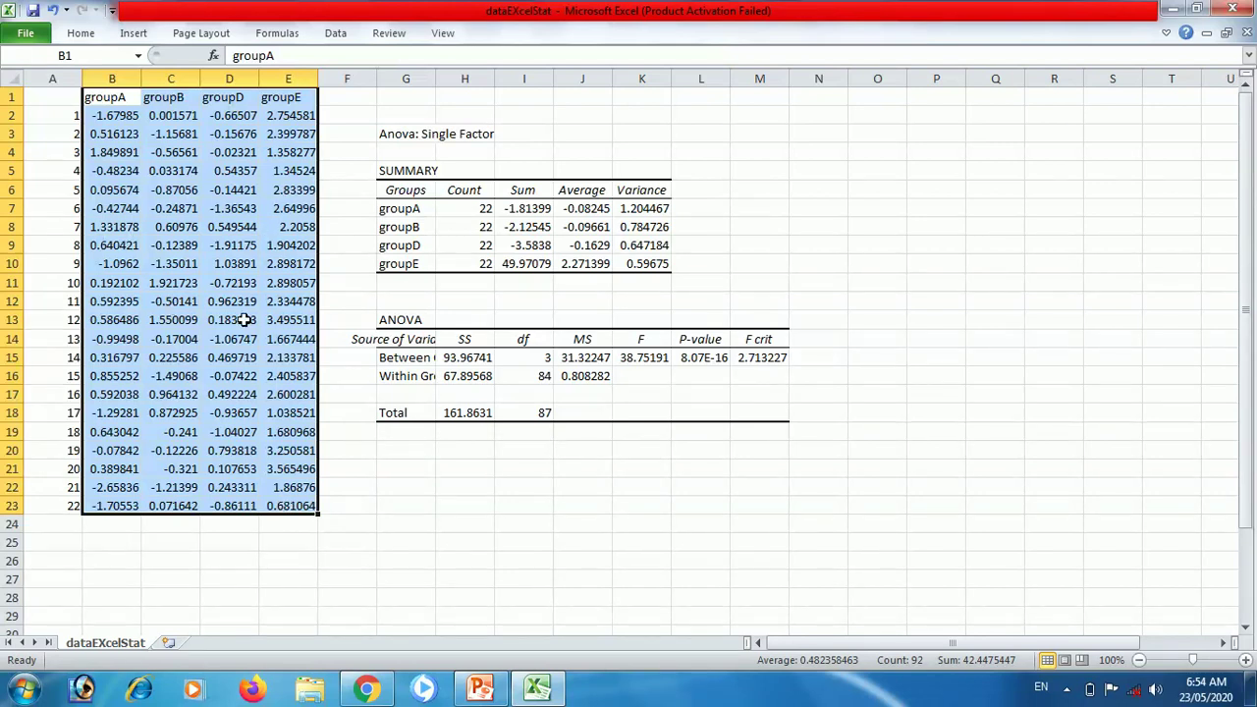
left_click(442, 32)
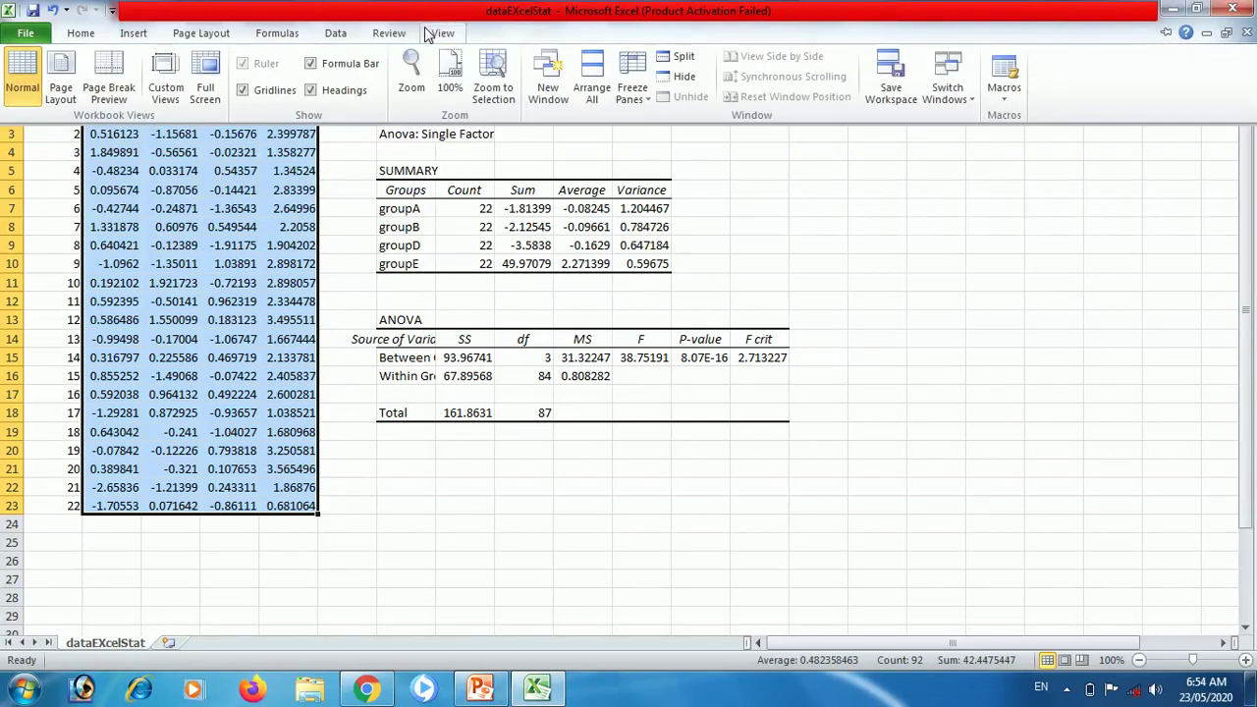
left_click(334, 40)
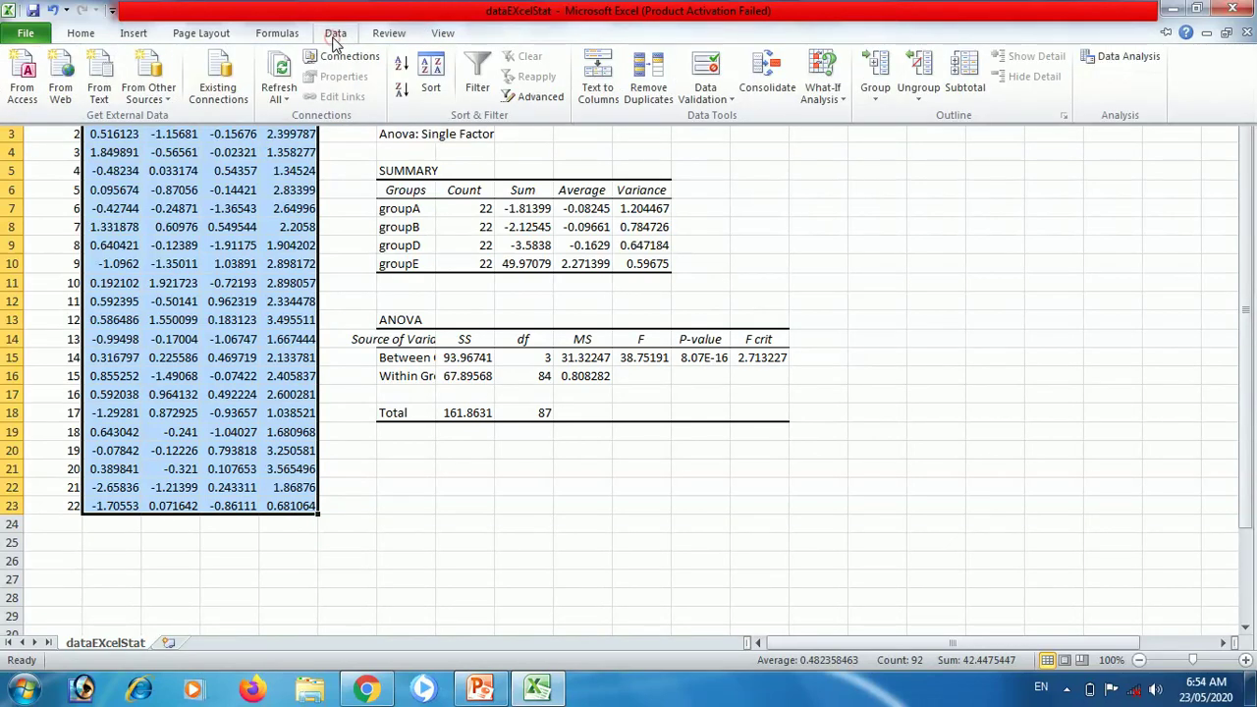
left_click(1129, 61)
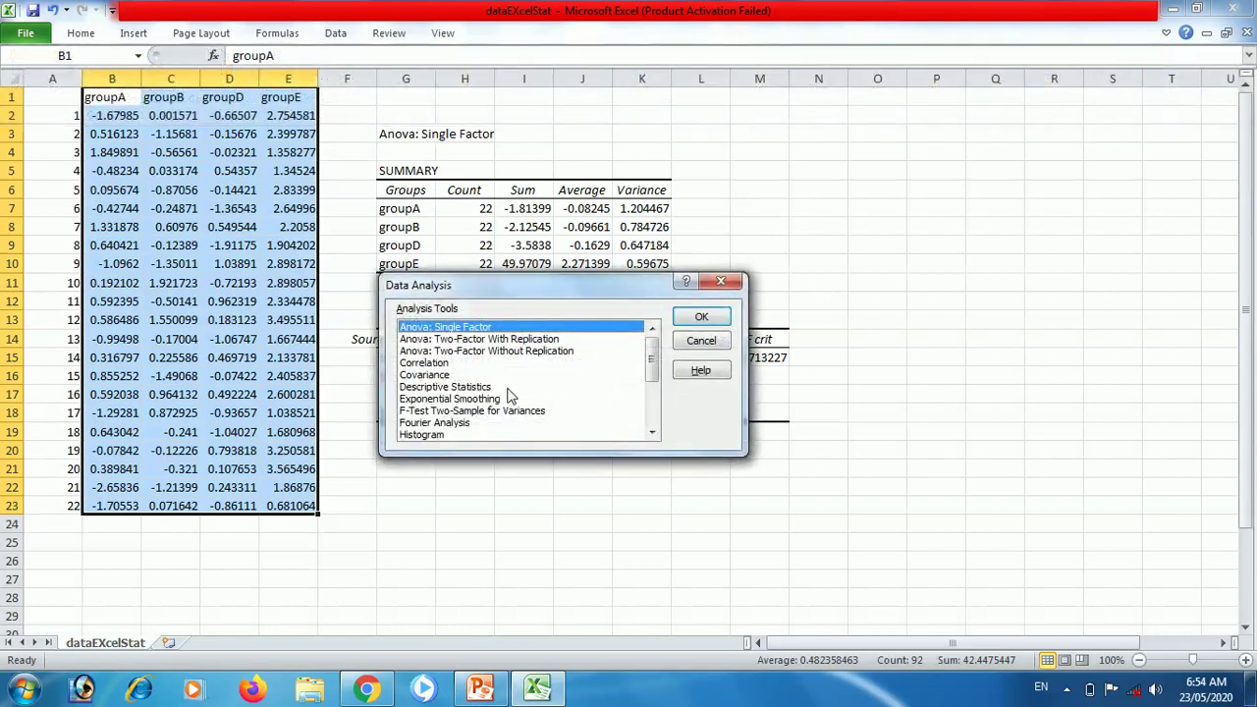
left_click(478, 388)
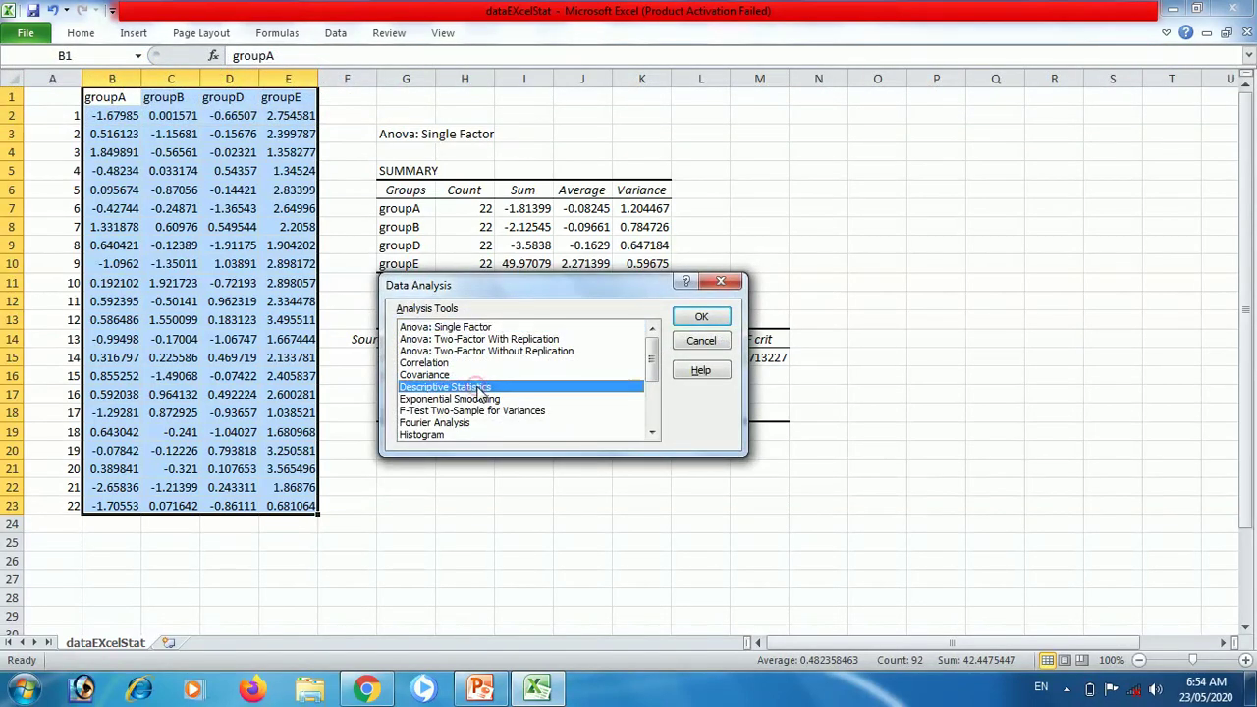
left_click(717, 317)
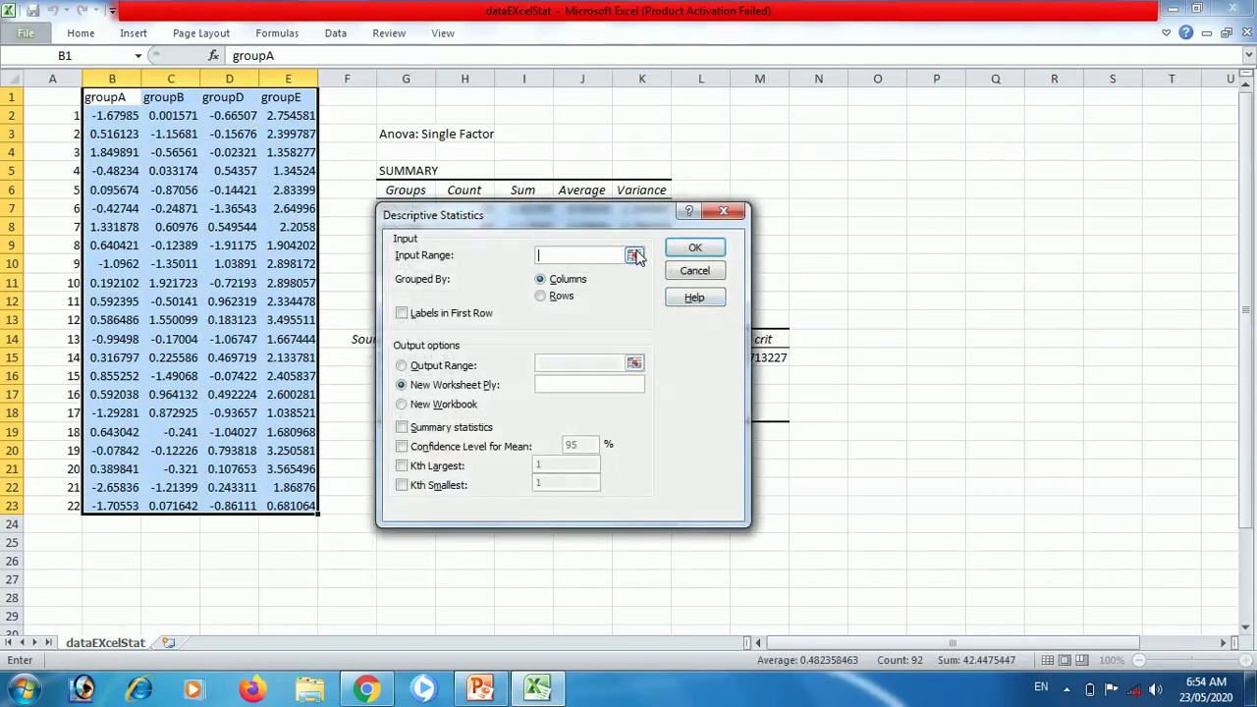
left_click(635, 255)
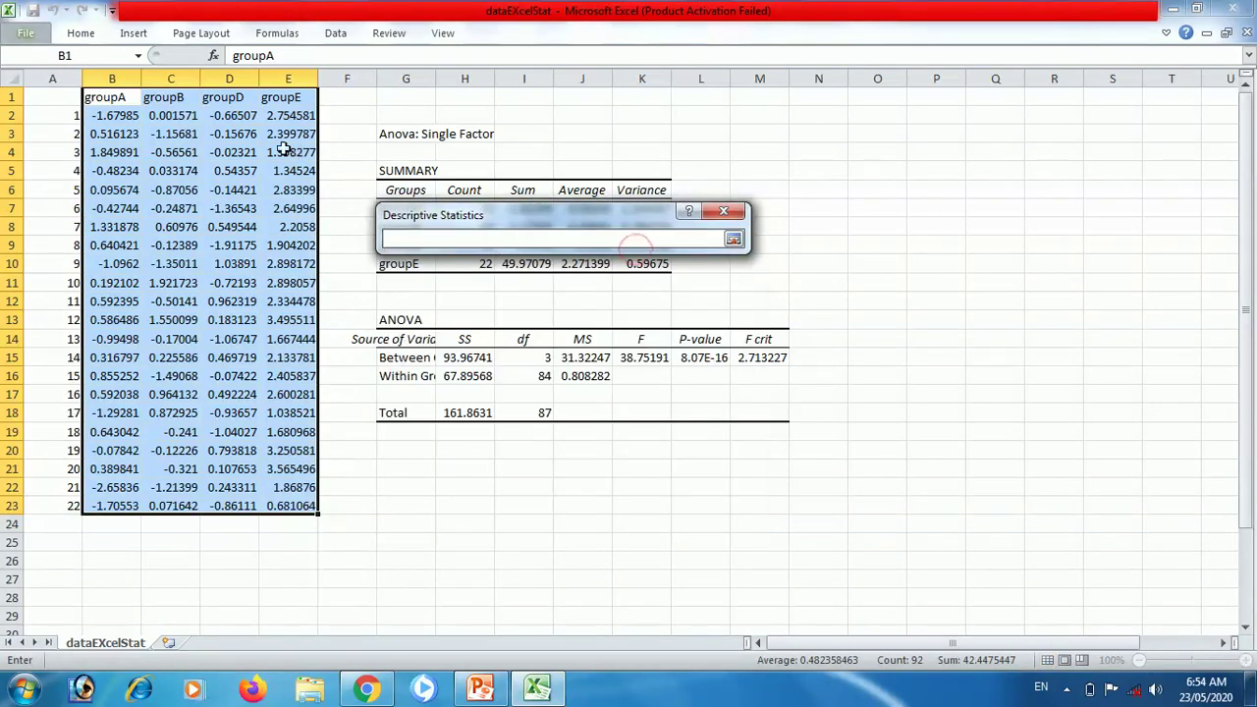
left_click(124, 98)
left_click_drag(125, 99, 286, 505)
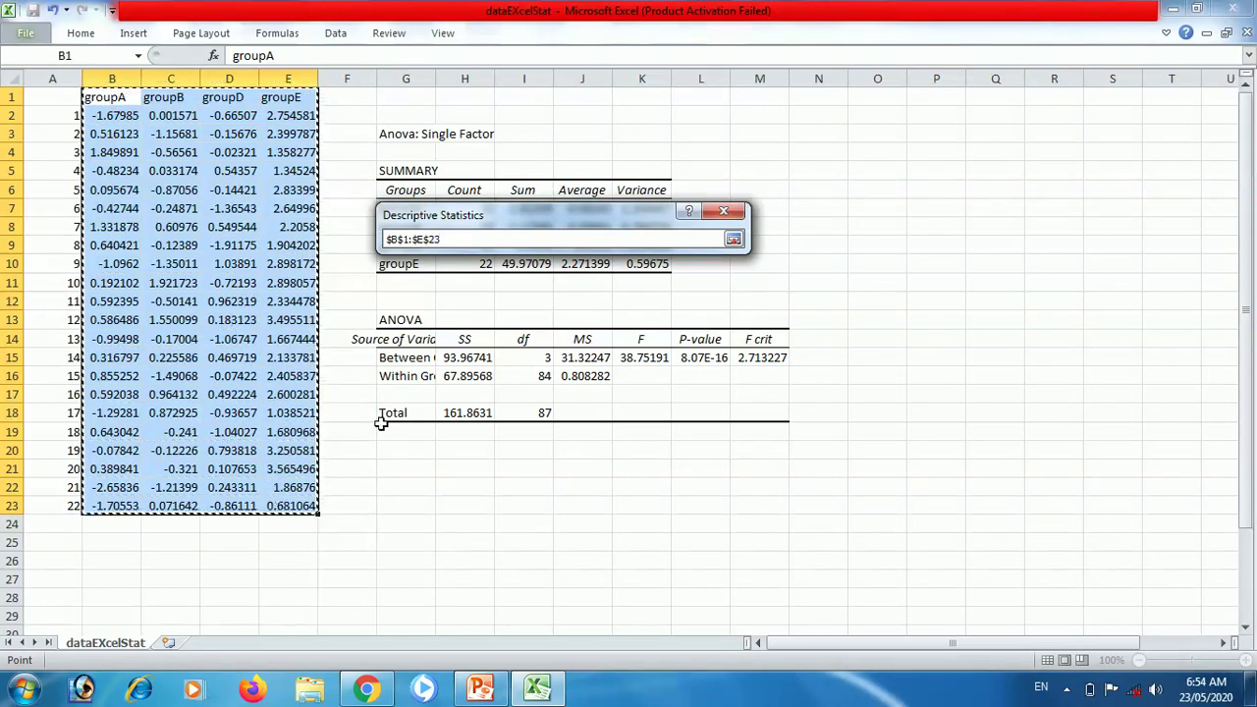
left_click(733, 241)
left_click(441, 318)
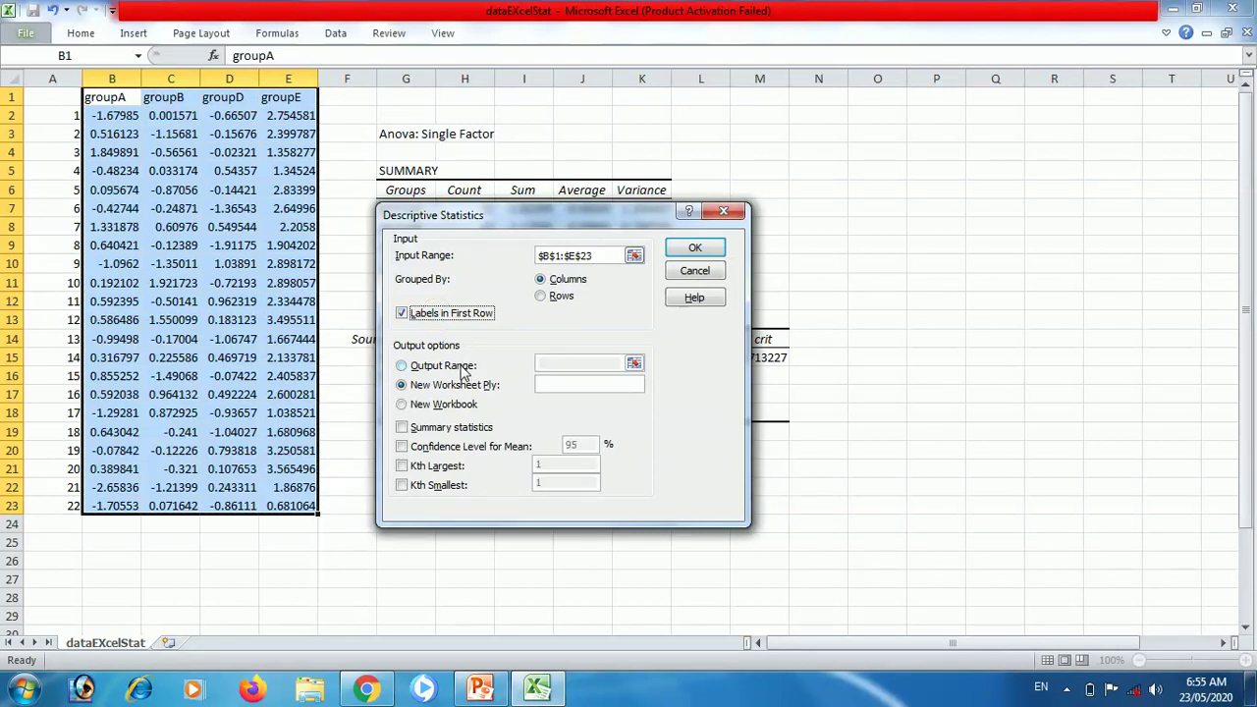
Step: Set the descriptive statistics output range to $G$21, include Summary statistics and run the analysis
left_click(420, 365)
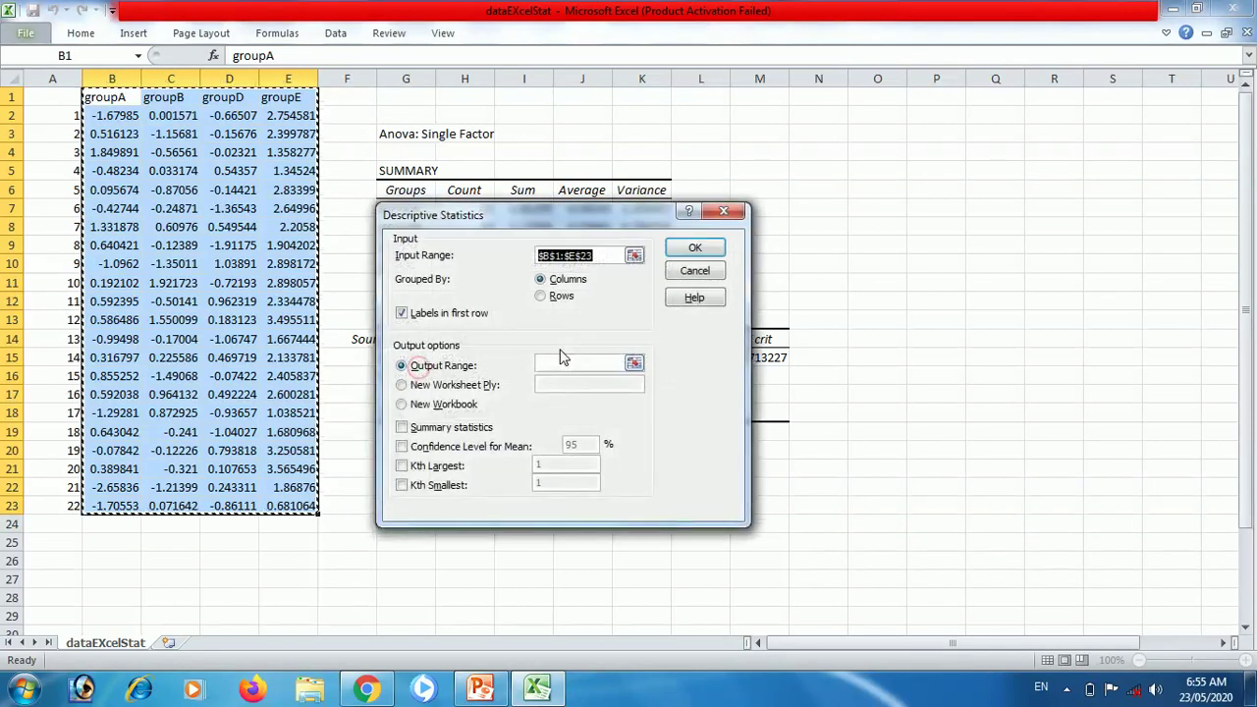
left_click(634, 363)
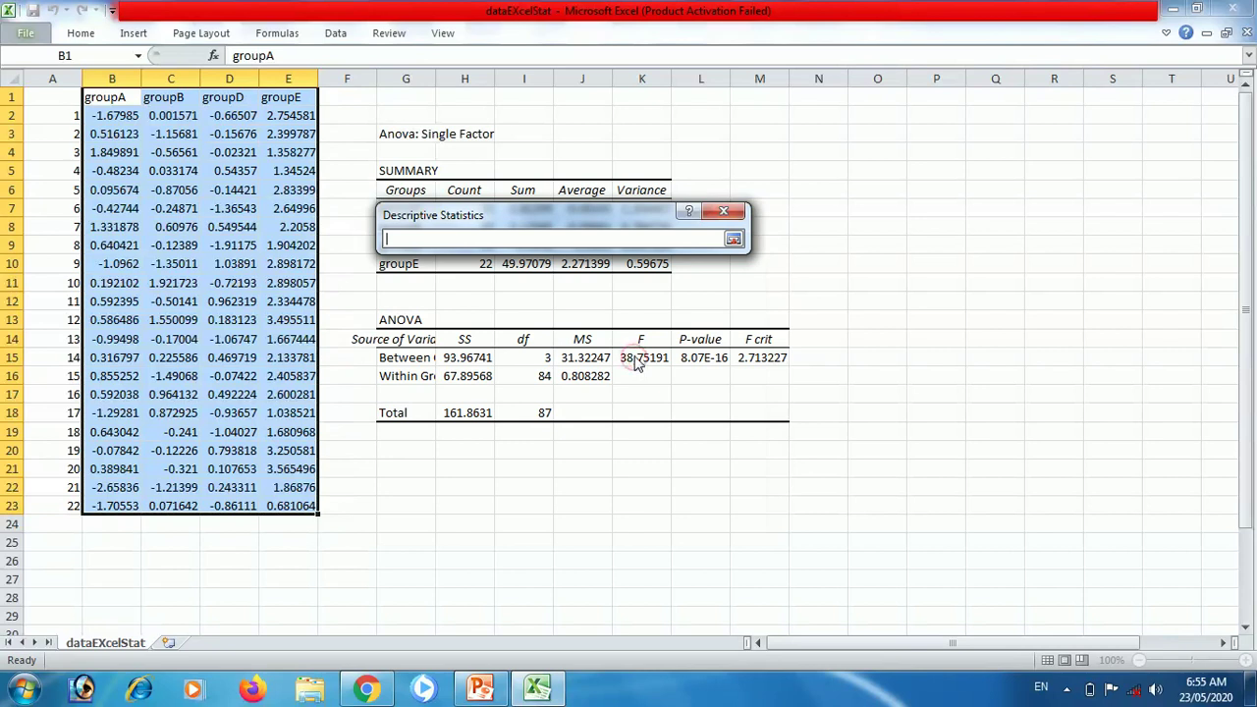
left_click(506, 412)
left_click(402, 470)
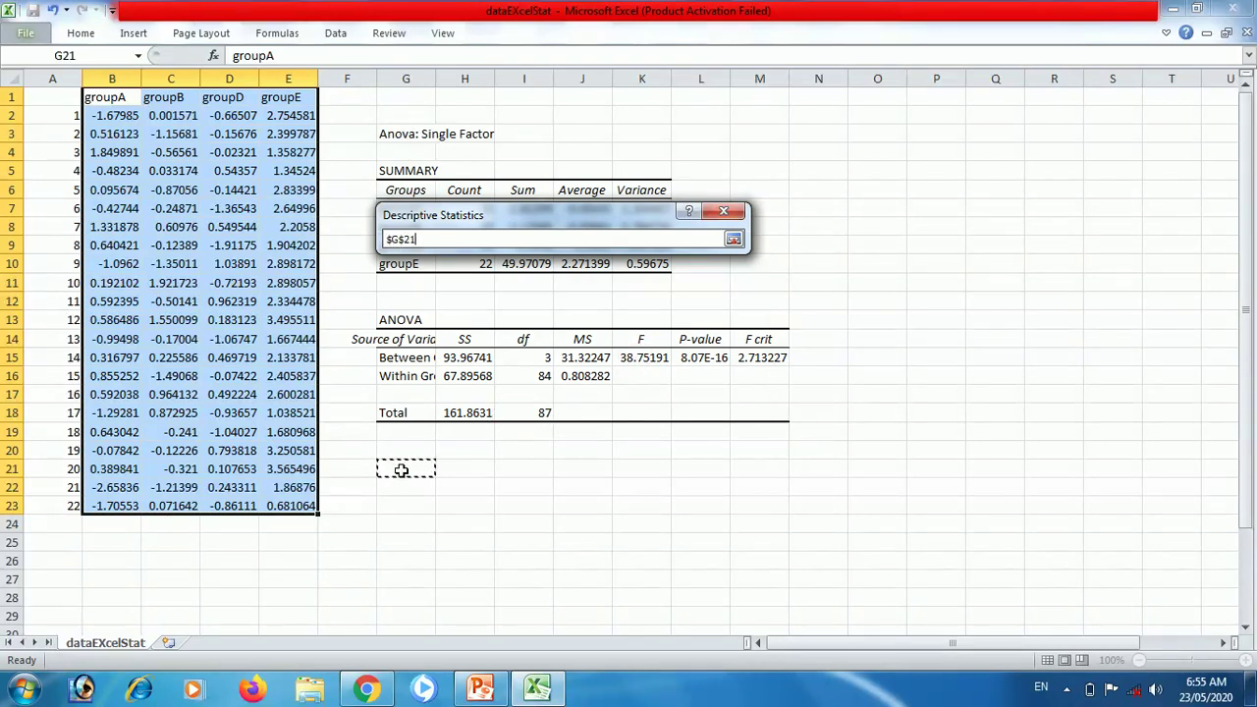
left_click(734, 238)
left_click(694, 248)
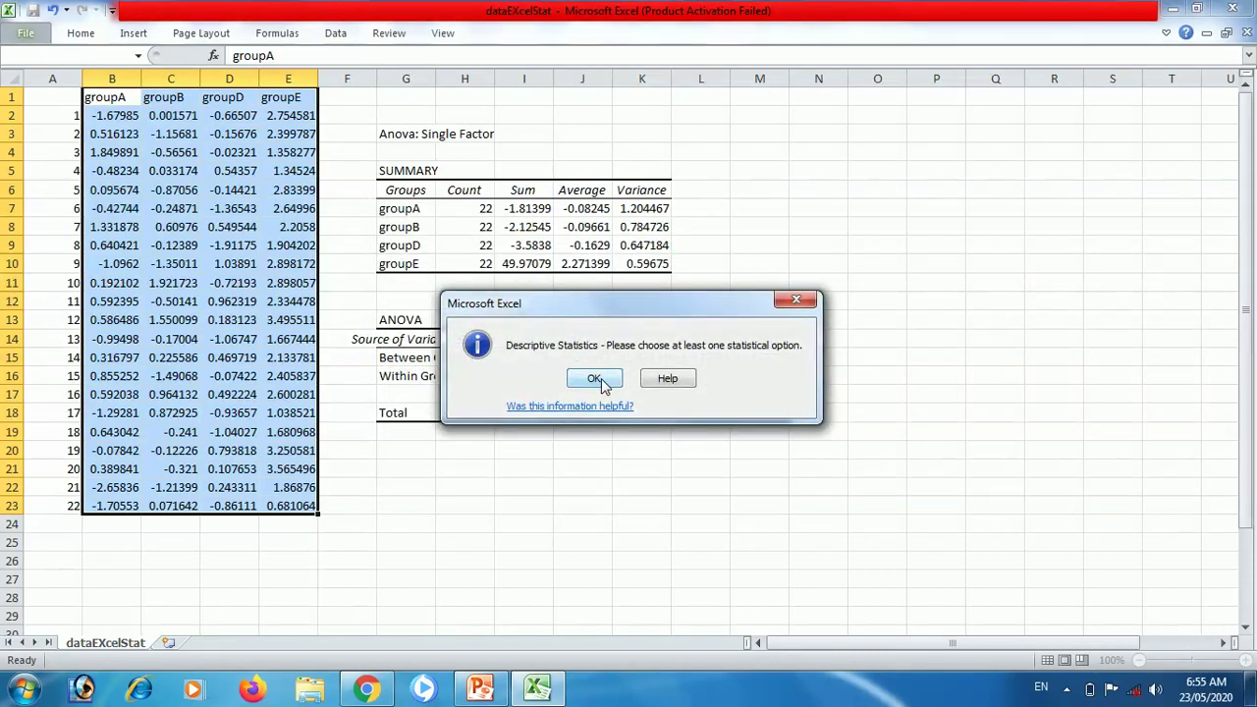
left_click(599, 382)
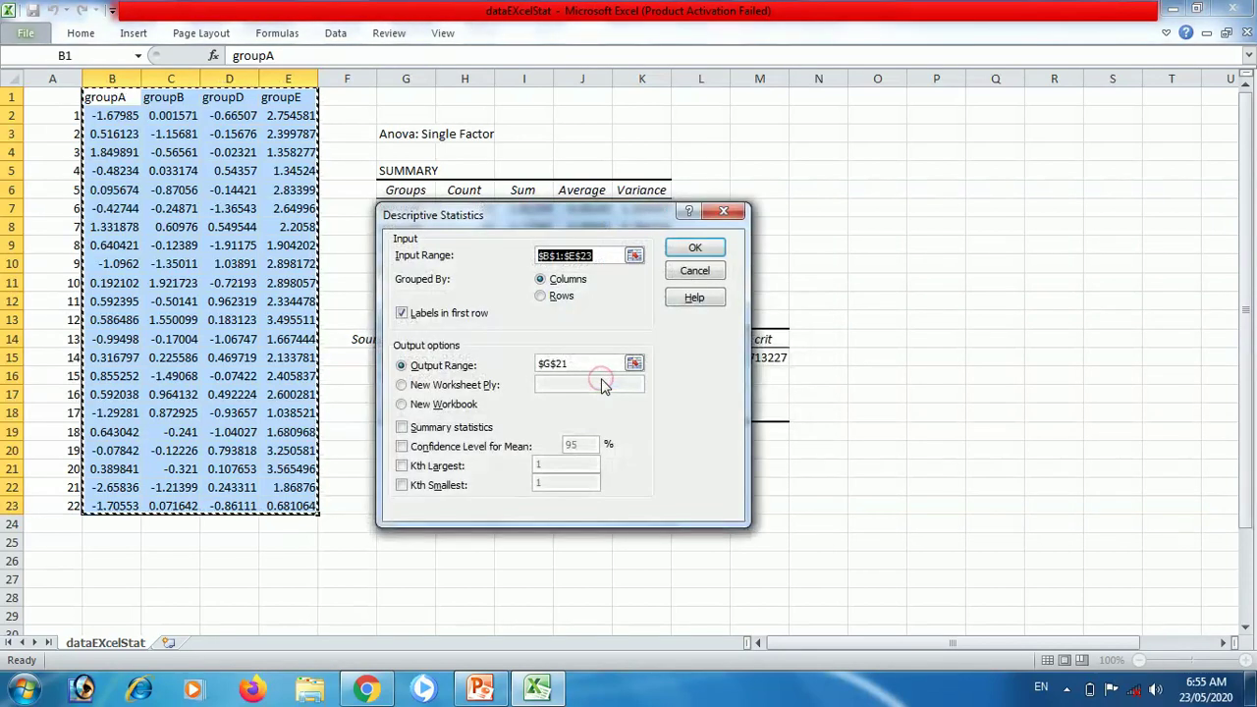
left_click(401, 428)
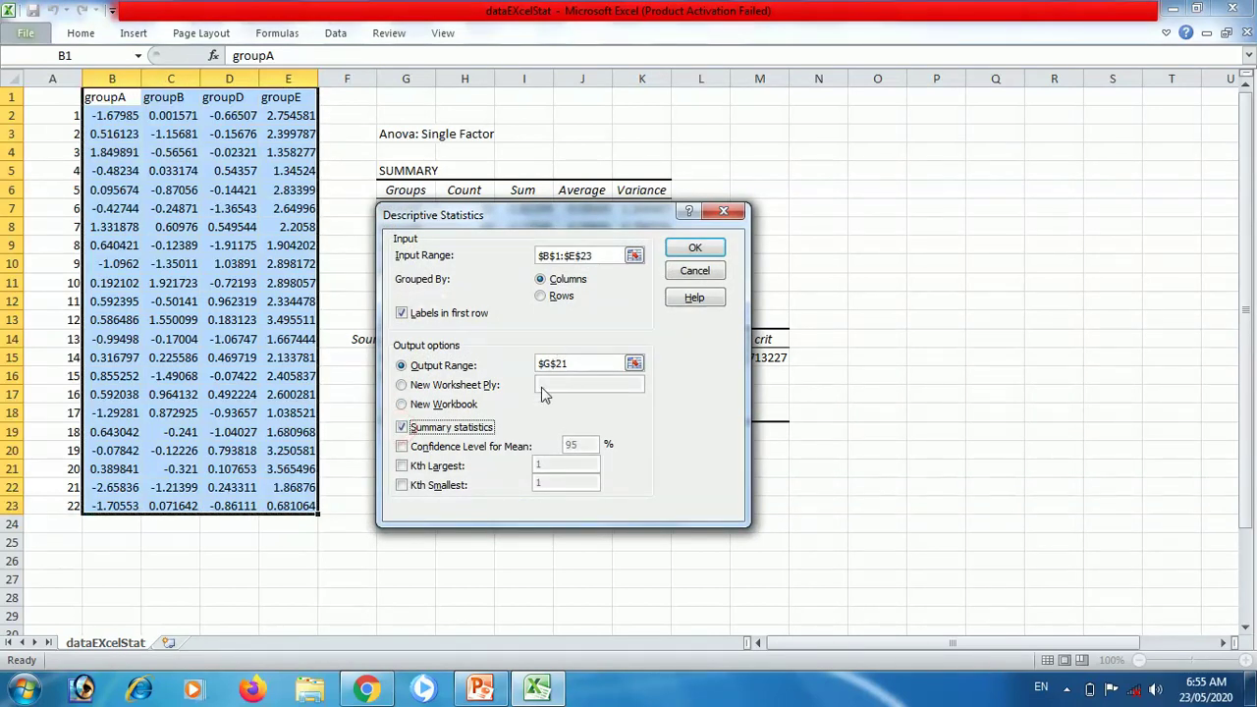
left_click(709, 248)
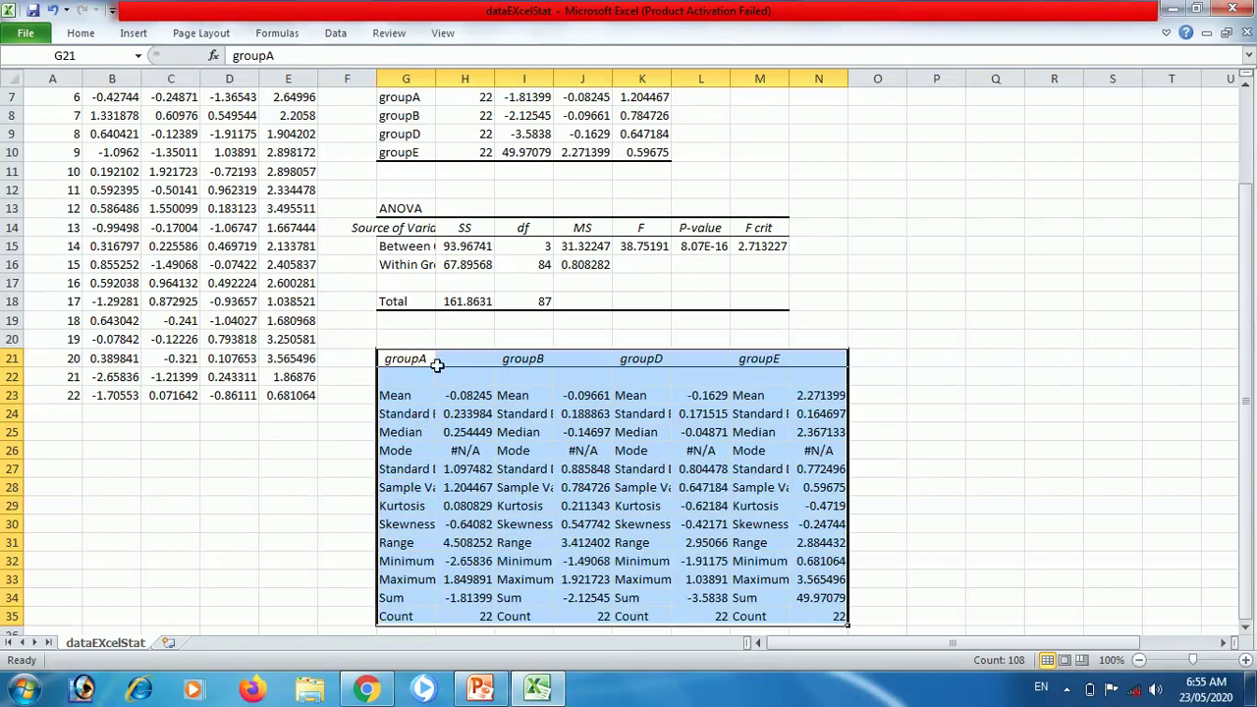
Step: Auto-fit the widths of columns G, I, K, L and M to their contents
double_click(433, 83)
left_click_drag(616, 79, 617, 79)
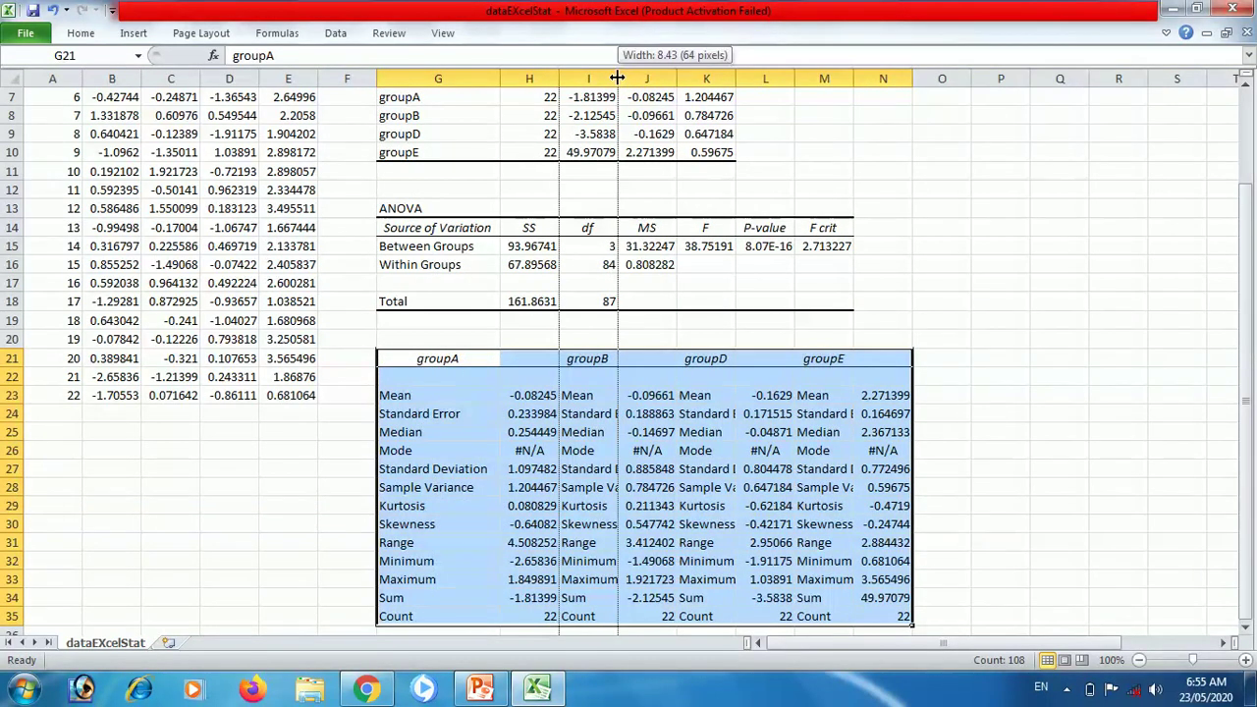
double_click(616, 79)
double_click(795, 79)
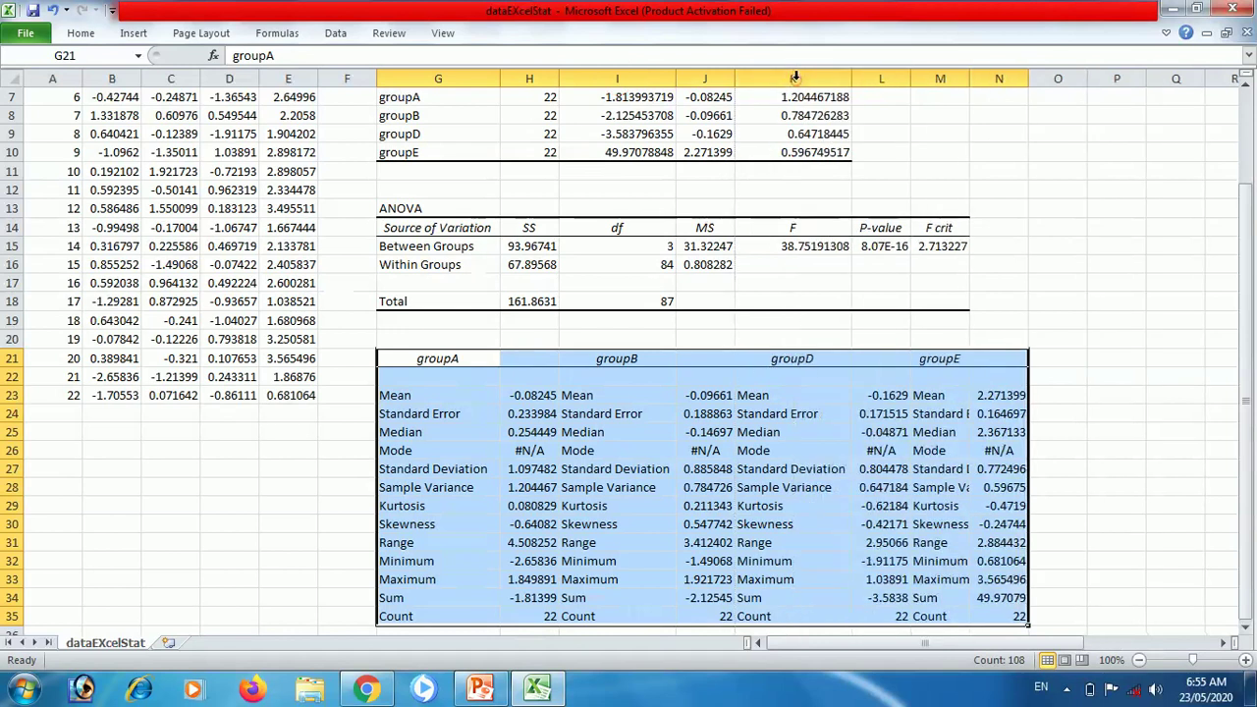
left_click_drag(910, 78, 910, 78)
double_click(910, 78)
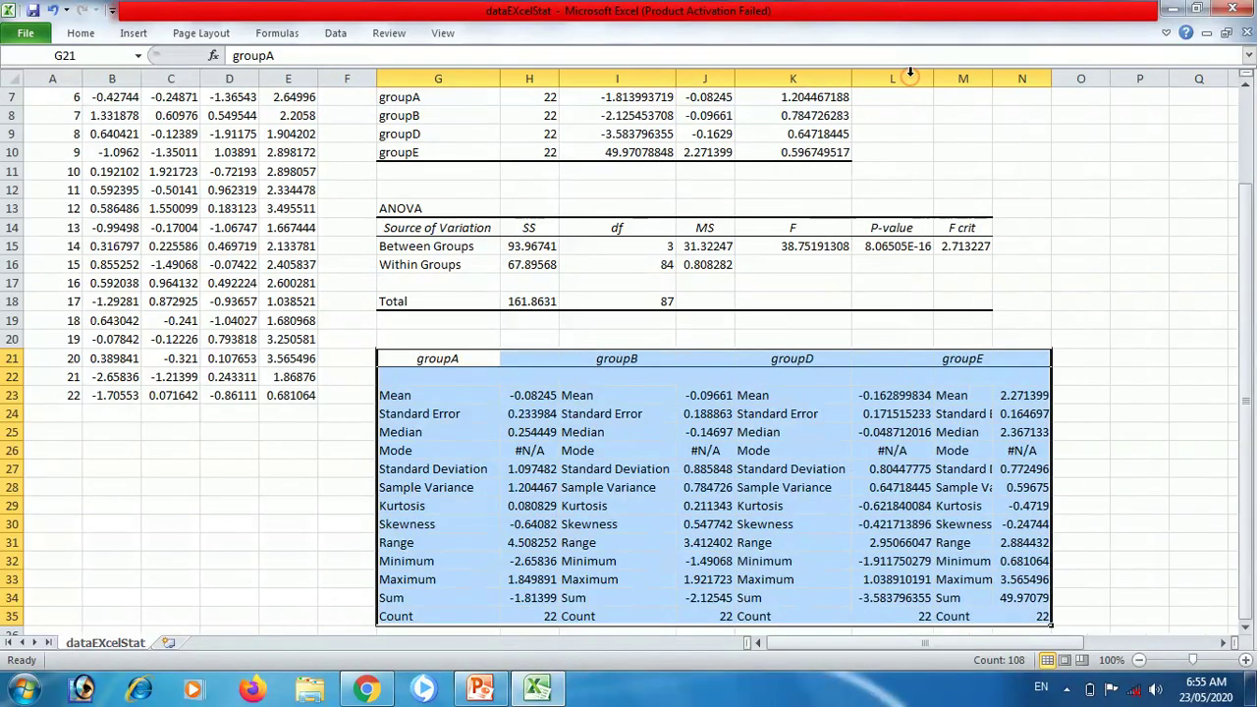
double_click(991, 78)
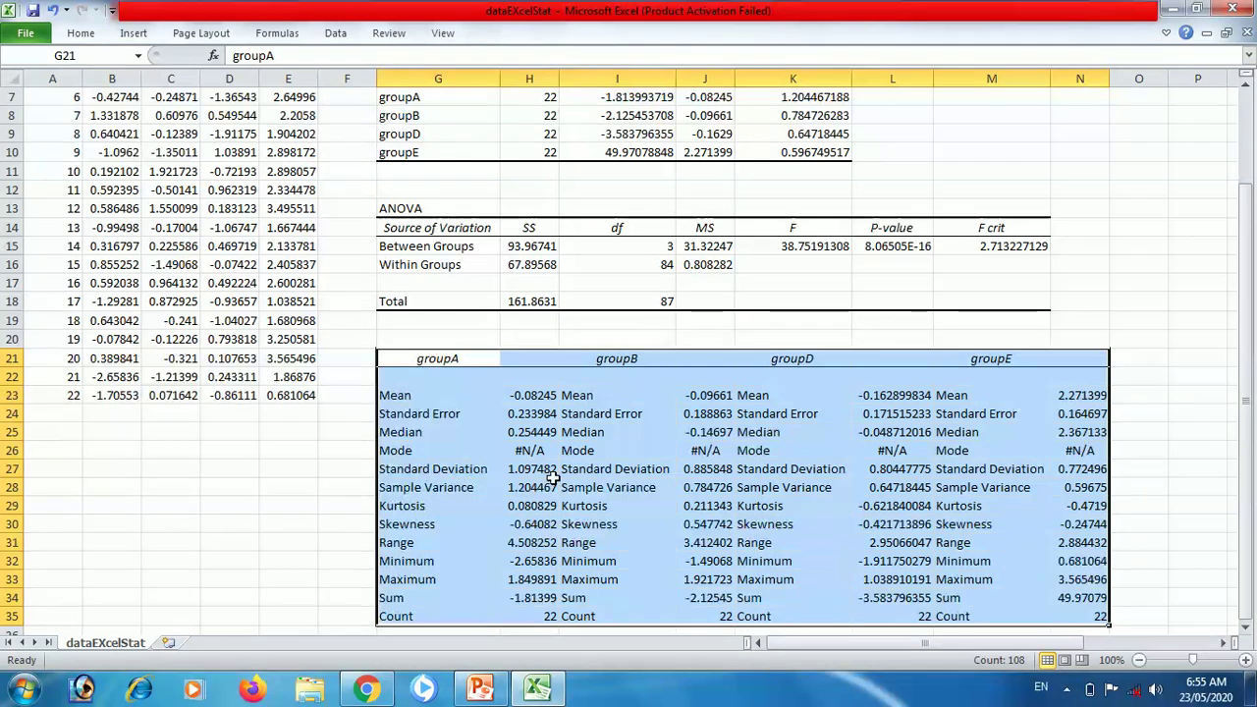
Step: Examine groupA's kurtosis, range, minimum, maximum and sum, and select the whole descriptive statistics table in G21:N35
left_click(515, 503)
mouse_move(515, 502)
left_mouse_down()
mouse_move(585, 506)
mouse_move(518, 509)
left_mouse_up()
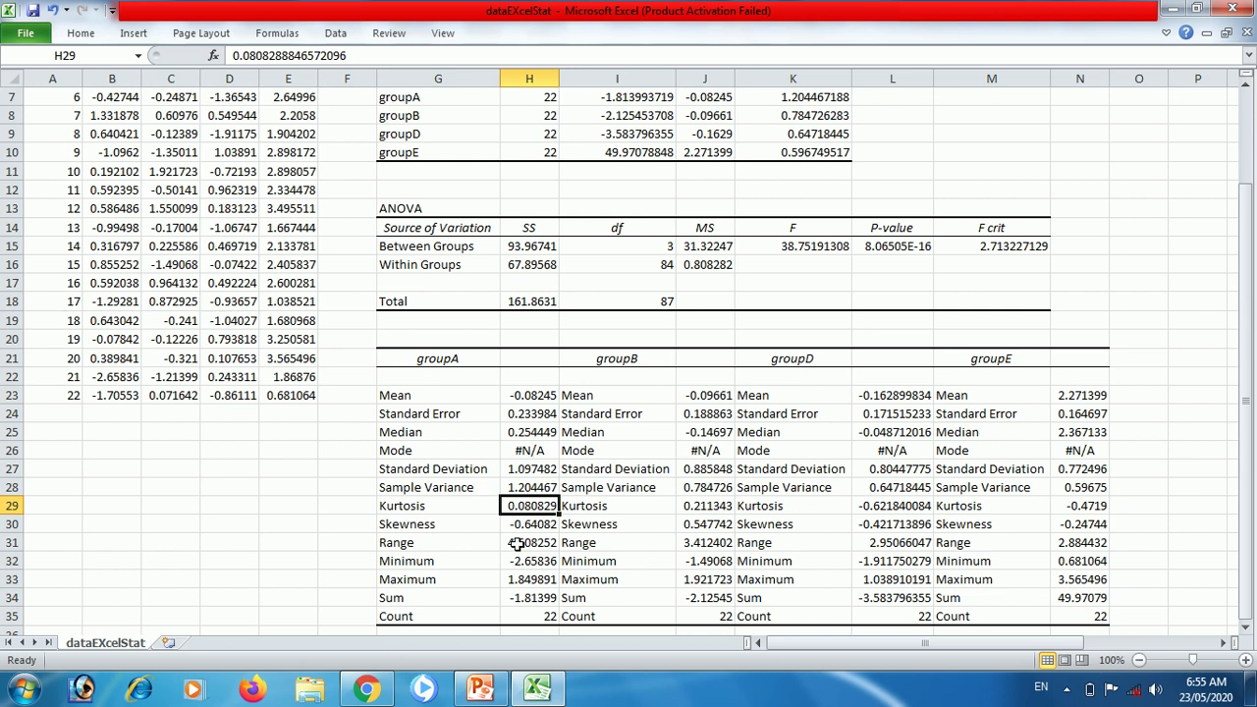
left_click(516, 542)
left_click(520, 562)
left_click(528, 579)
left_click(531, 597)
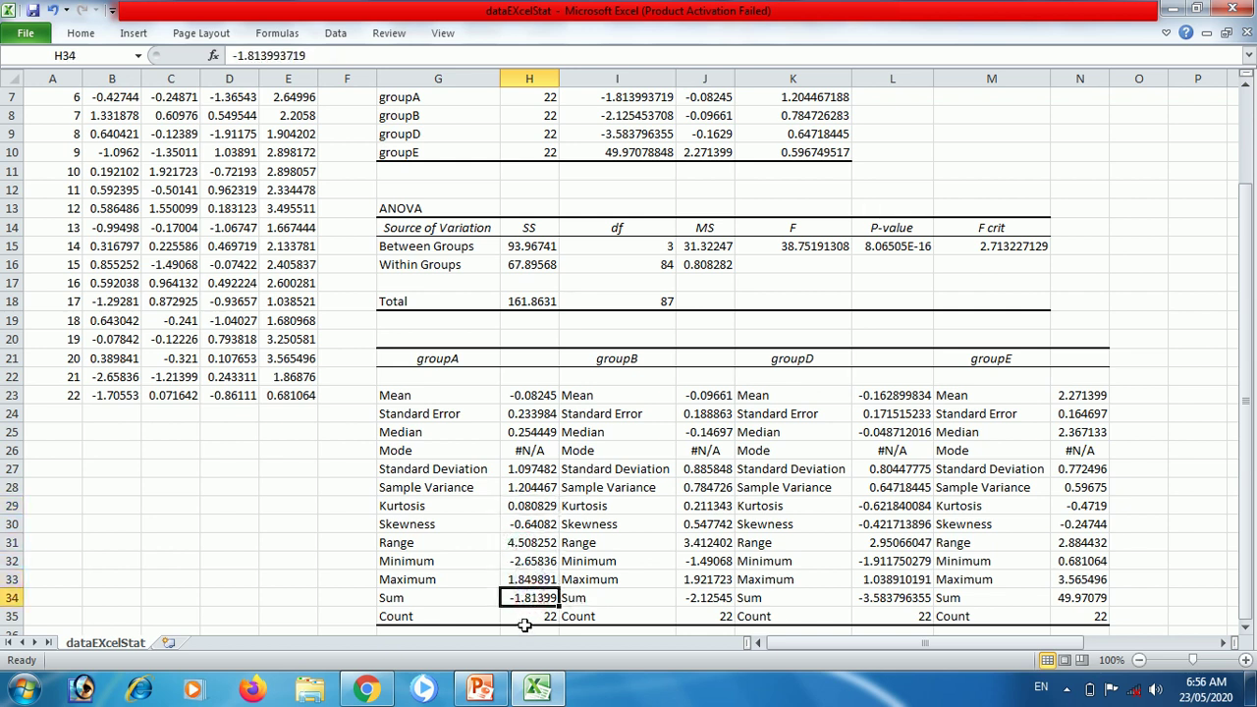
left_click_drag(410, 367, 1062, 613)
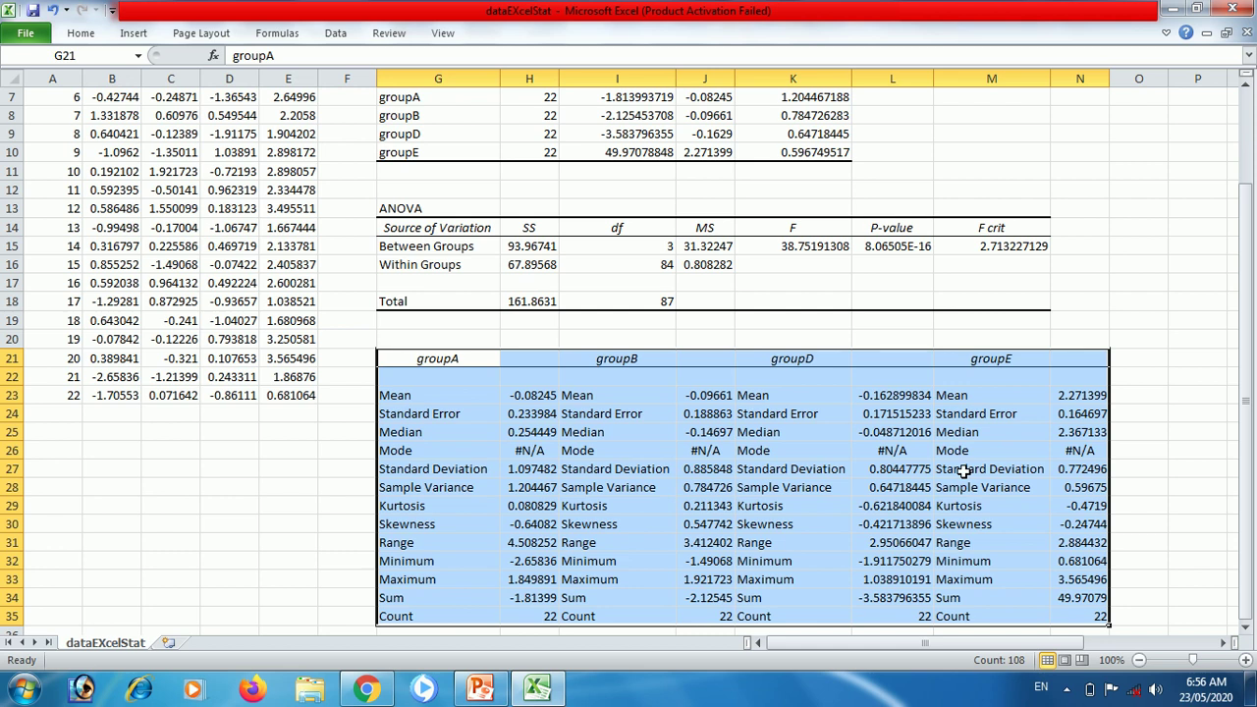
Step: Start the F-Test Two-Sample for Variances analysis with the groupA data in $B$1:$B$23 as the Variable 1 range
left_click(335, 32)
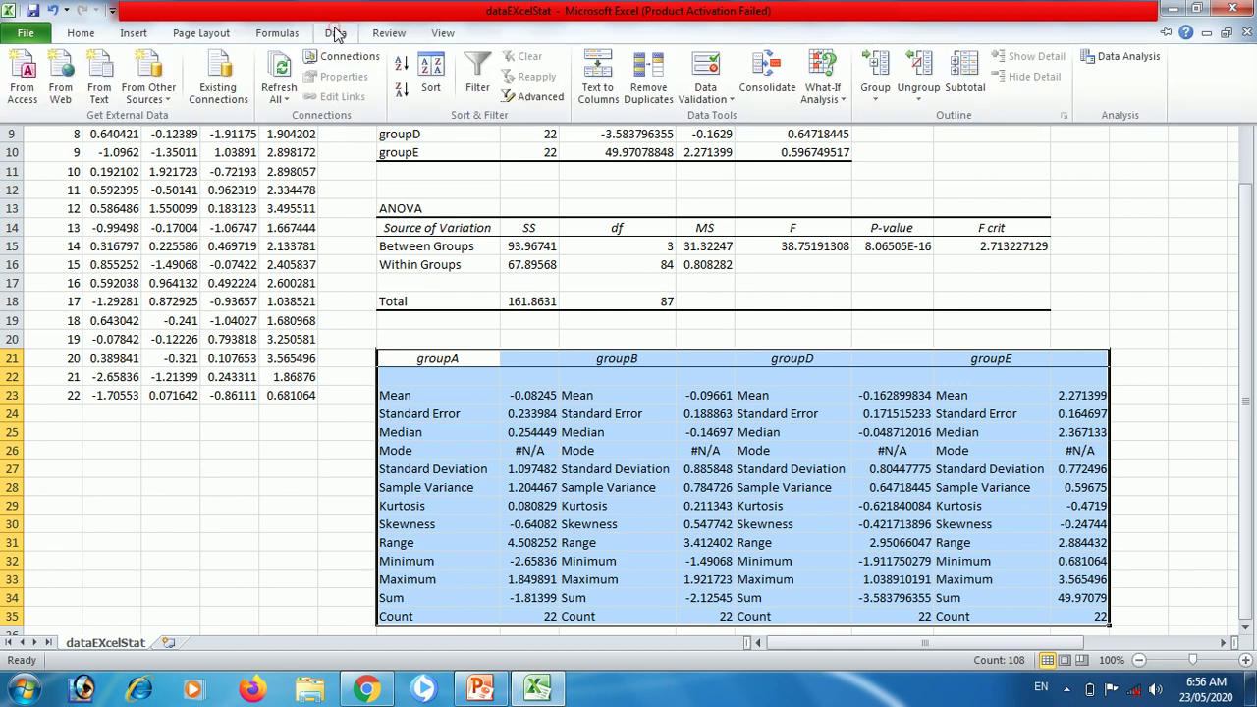
left_click(1108, 56)
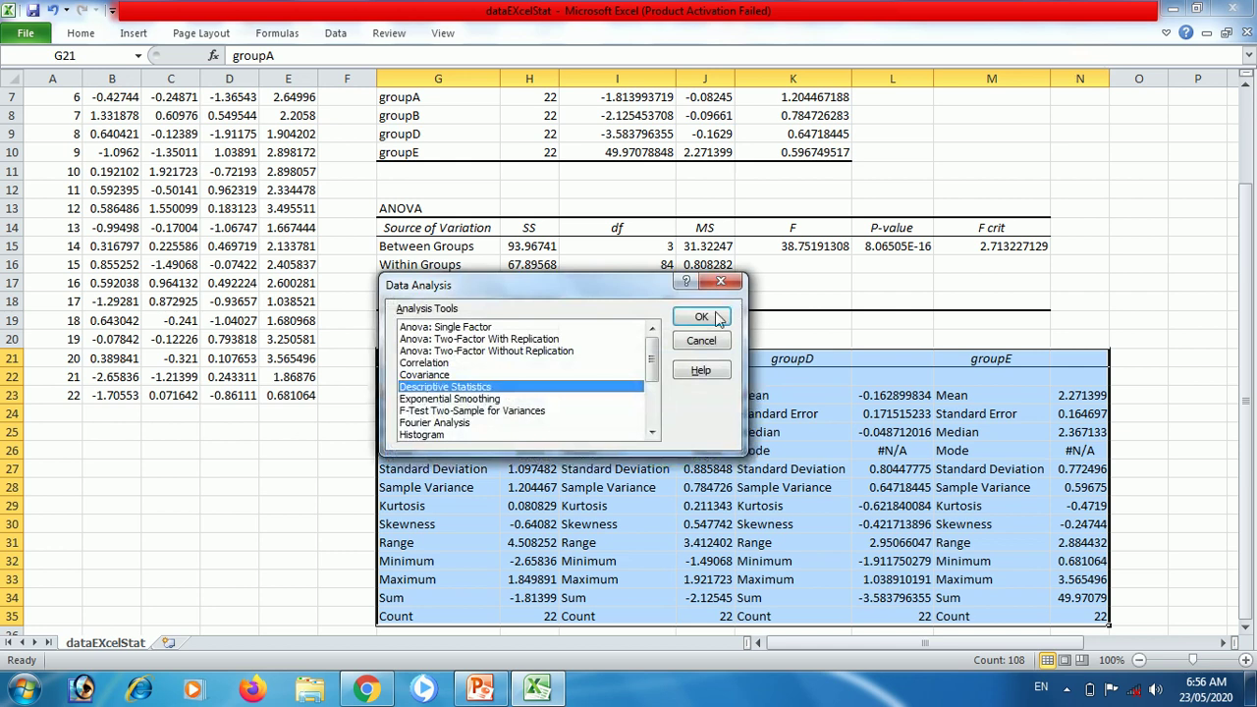
scroll(651, 363, "down", 1)
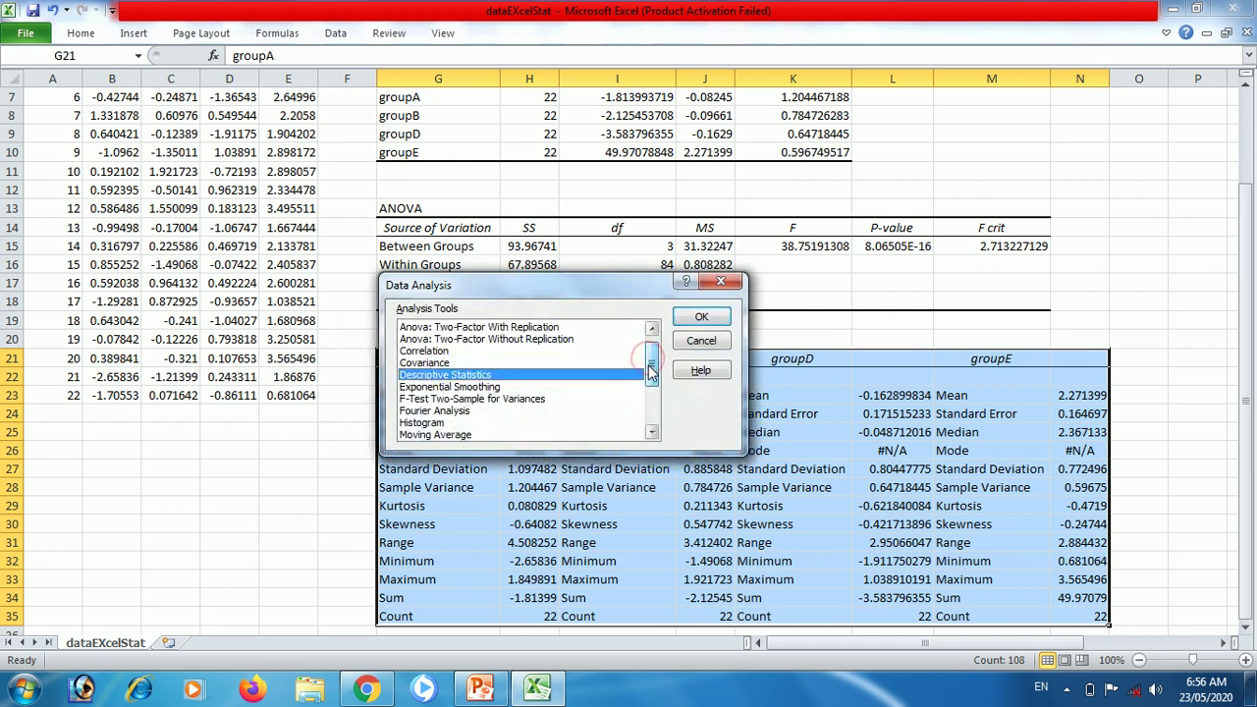
left_click(509, 402)
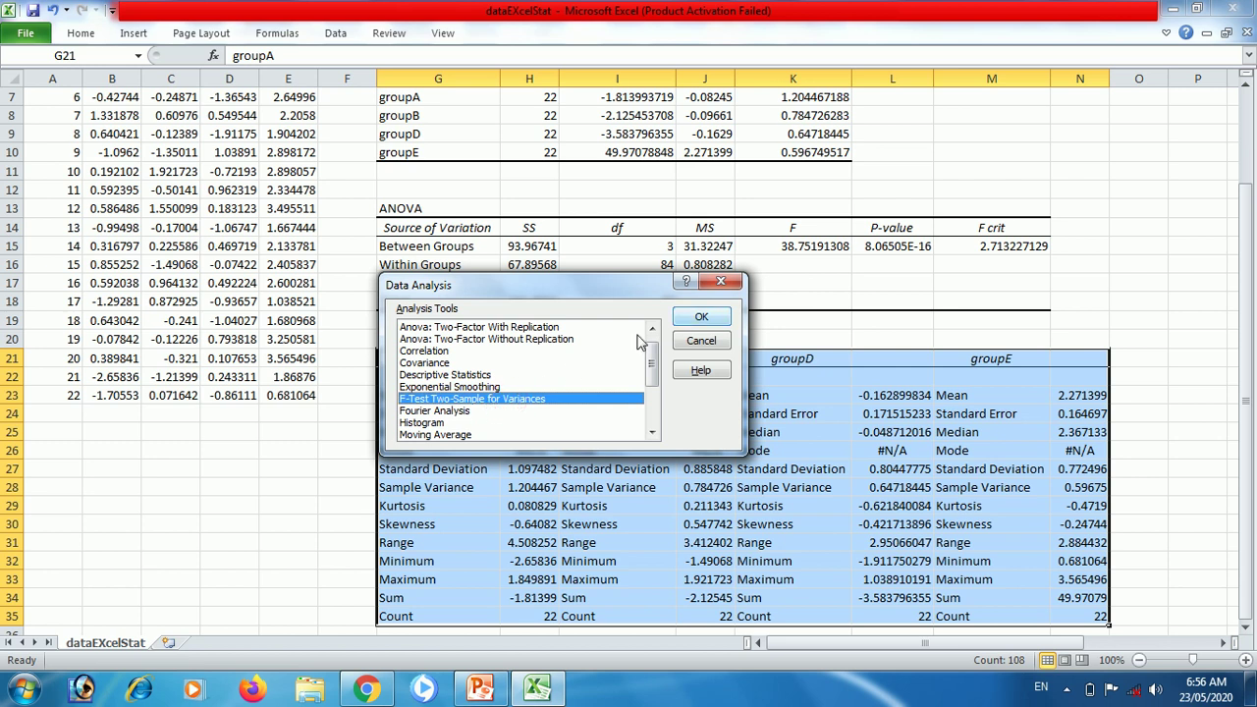
left_click(703, 317)
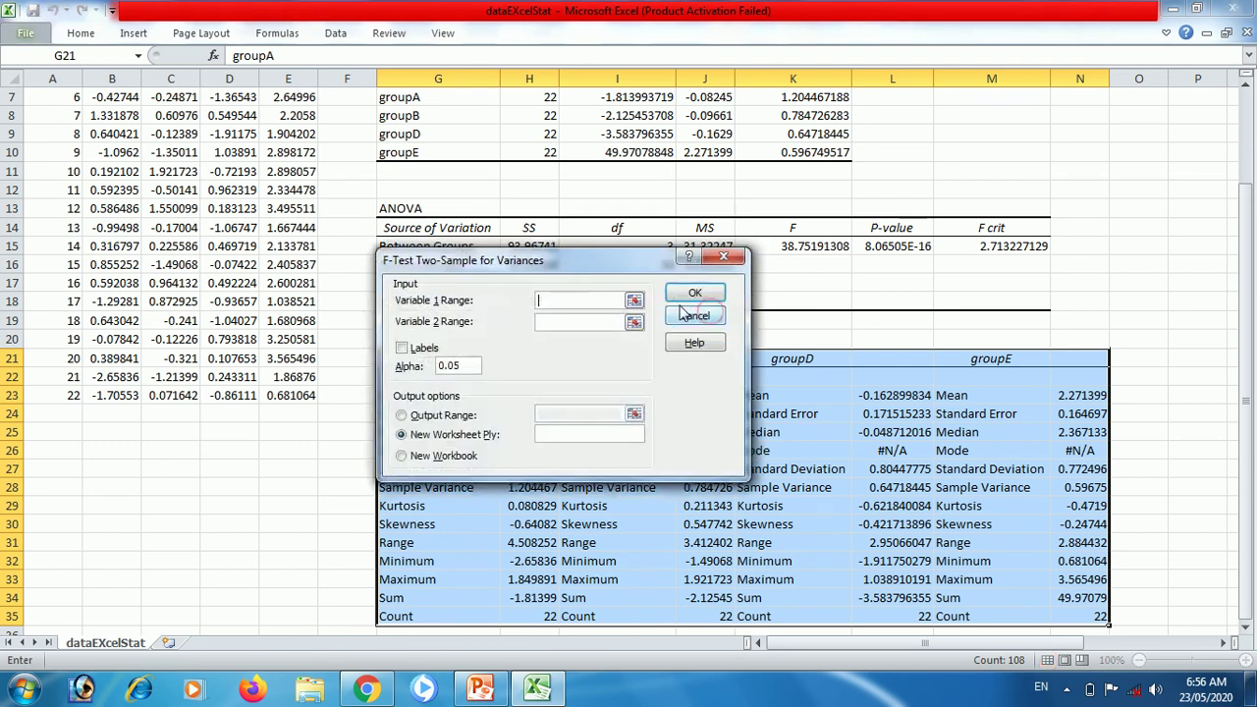
left_click(633, 301)
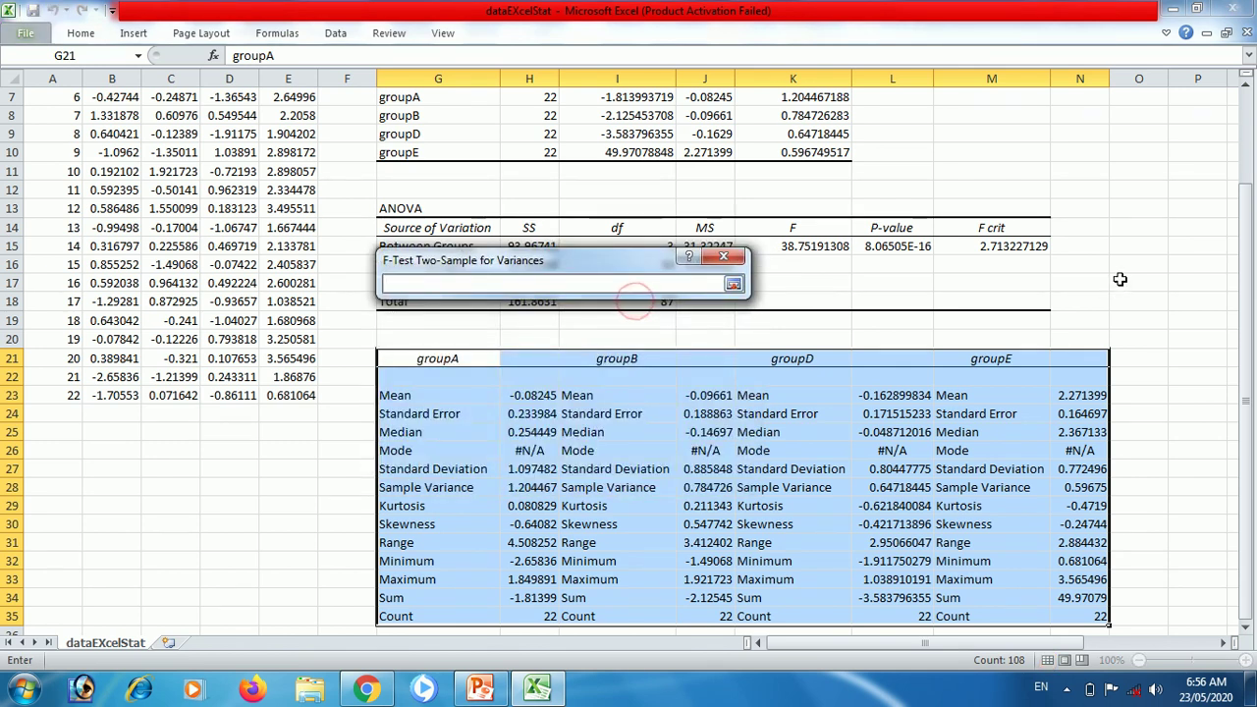
left_click_drag(1242, 240, 1242, 232)
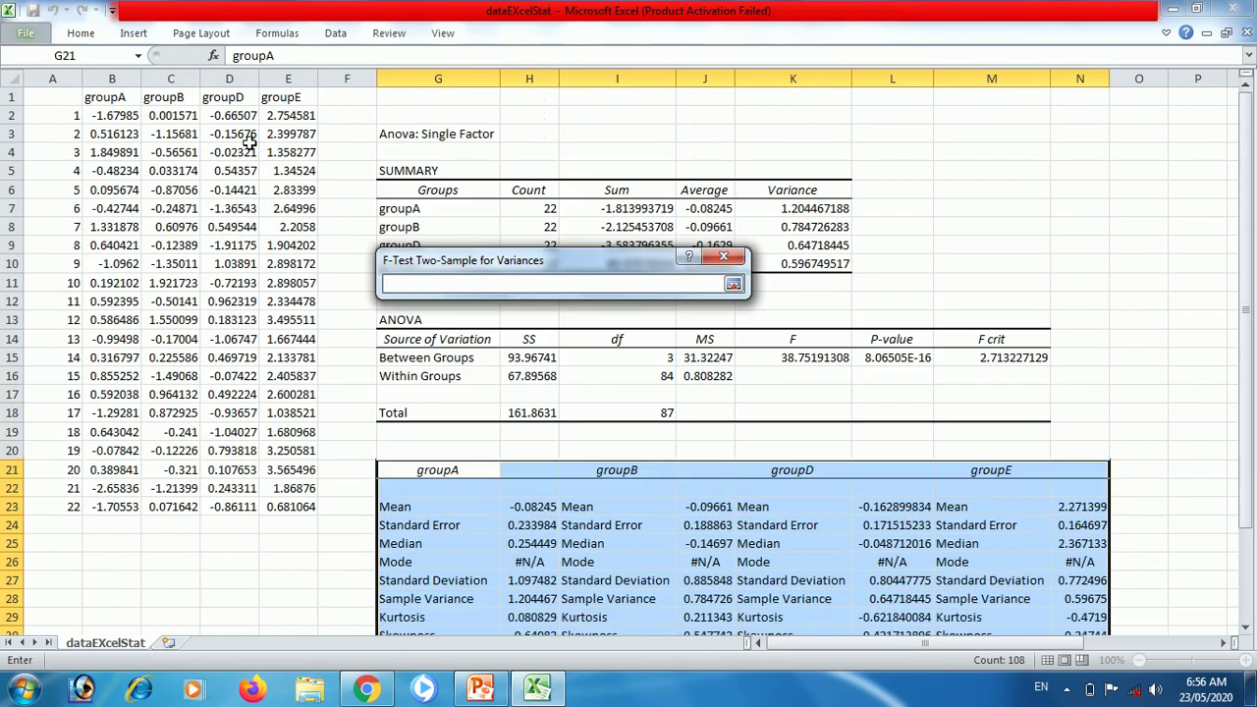
left_click_drag(101, 93, 116, 501)
left_click(738, 286)
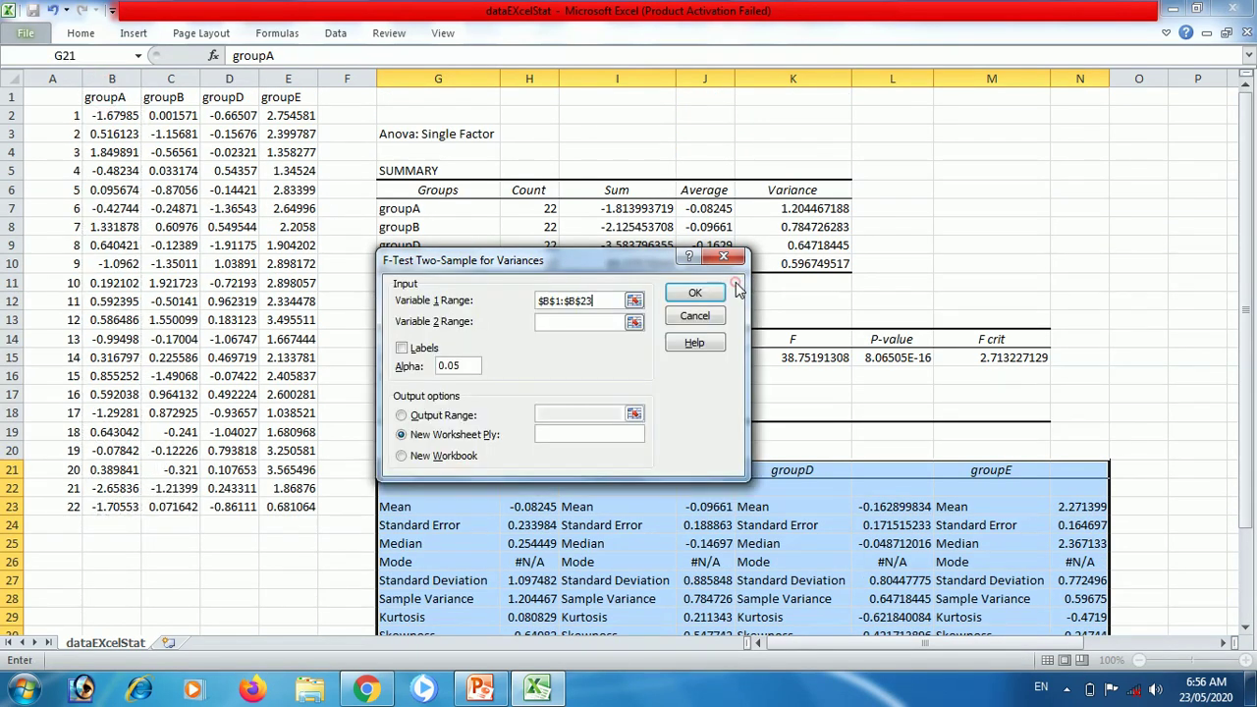
Step: Set the F-test's Variable 2 range to the groupB data in $C$1:$C$23 and treat the first row as labels
left_click(635, 329)
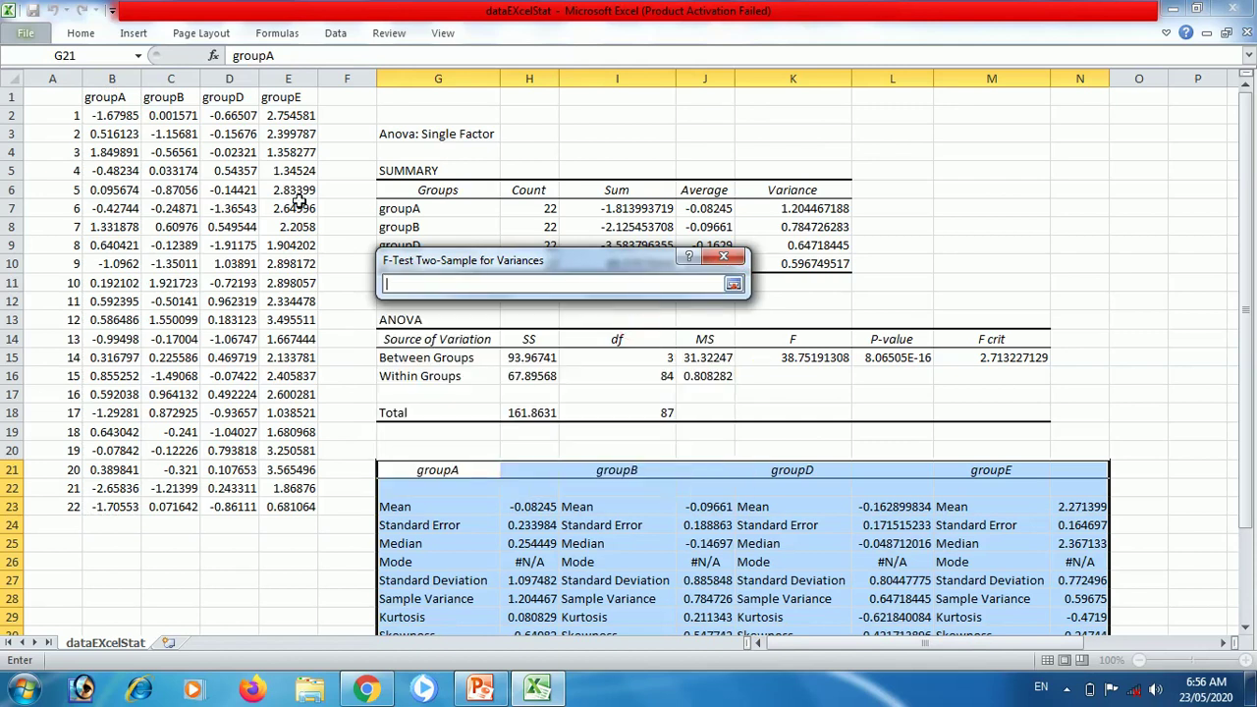
left_click_drag(185, 100, 173, 508)
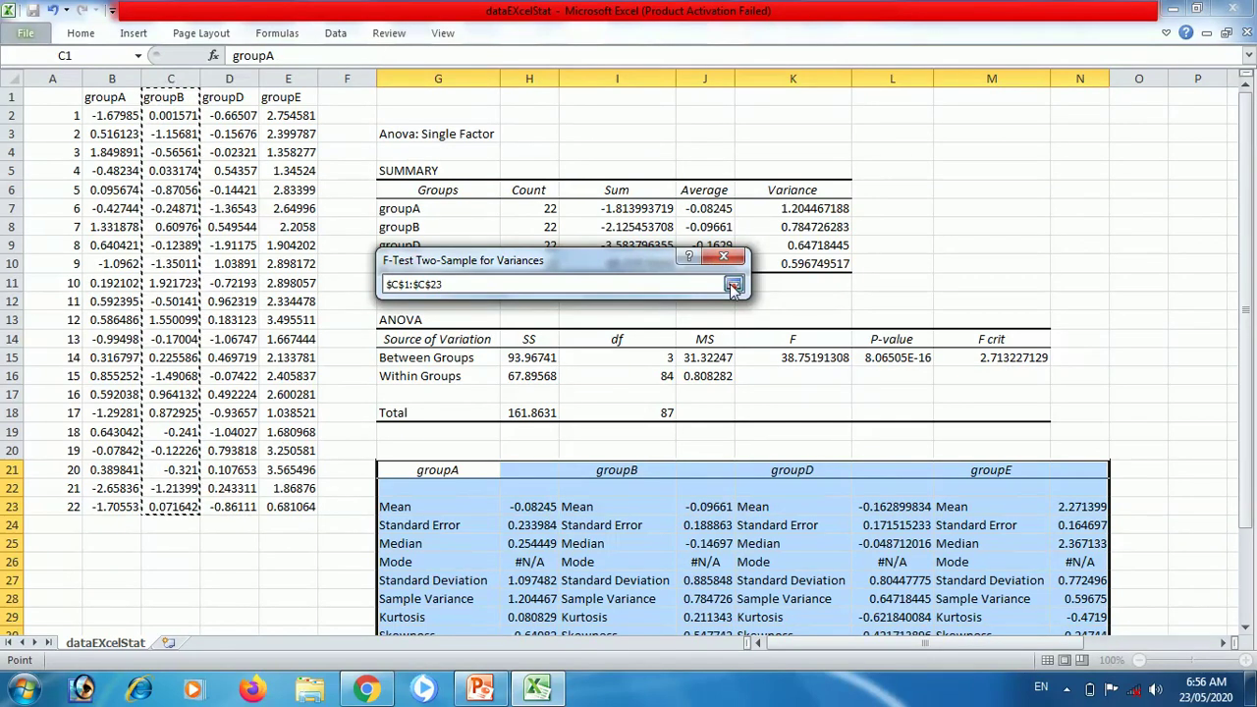
left_click(733, 284)
left_click(402, 348)
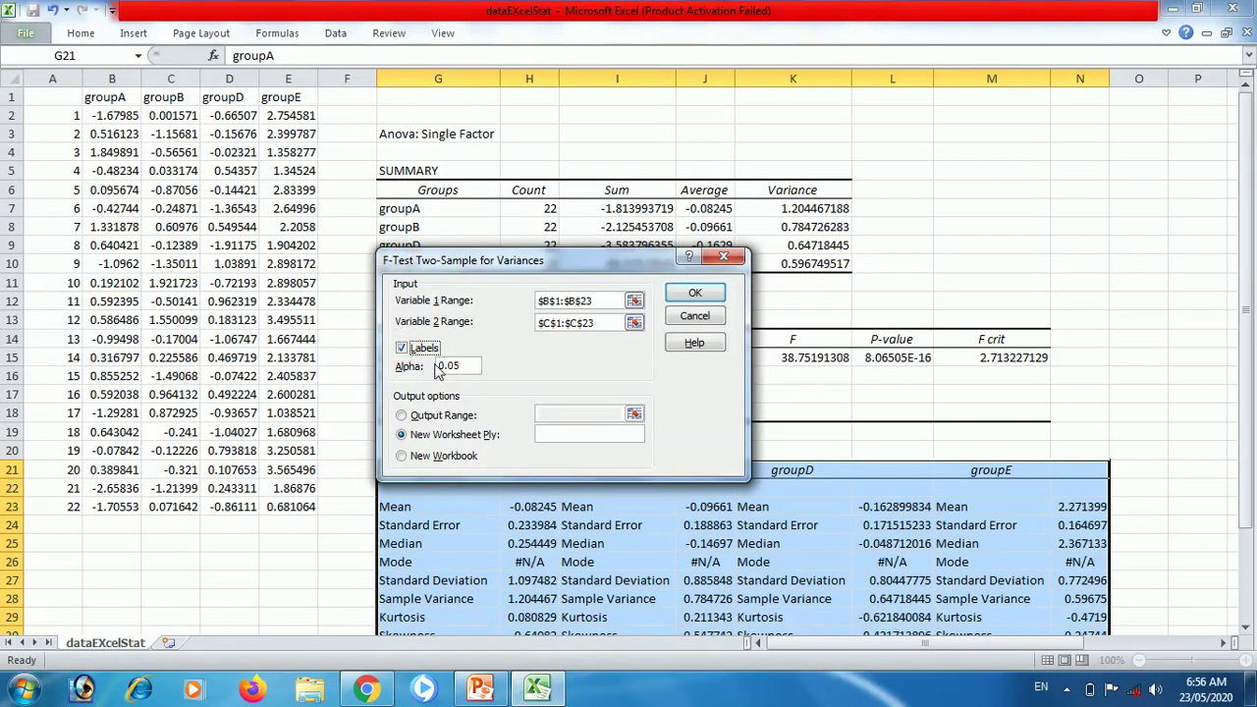
Step: Set the F-test's output range to $N$3 on the current sheet and run the analysis
left_click(402, 416)
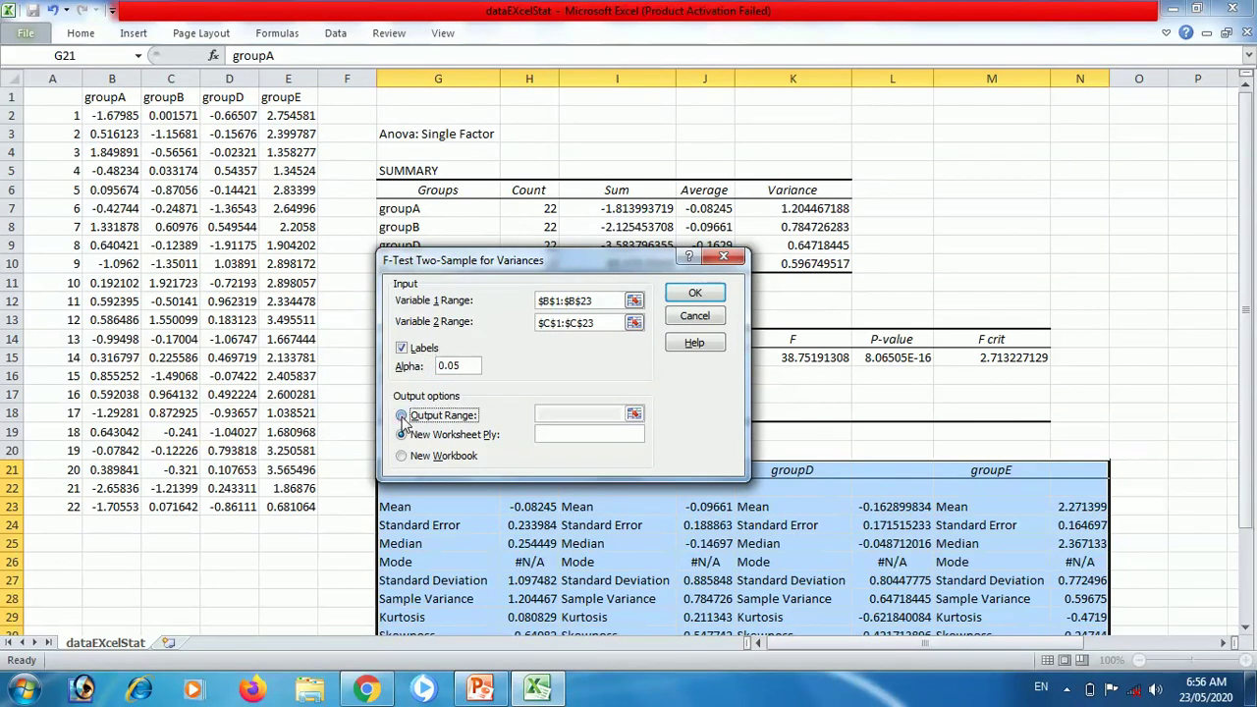
left_click(634, 416)
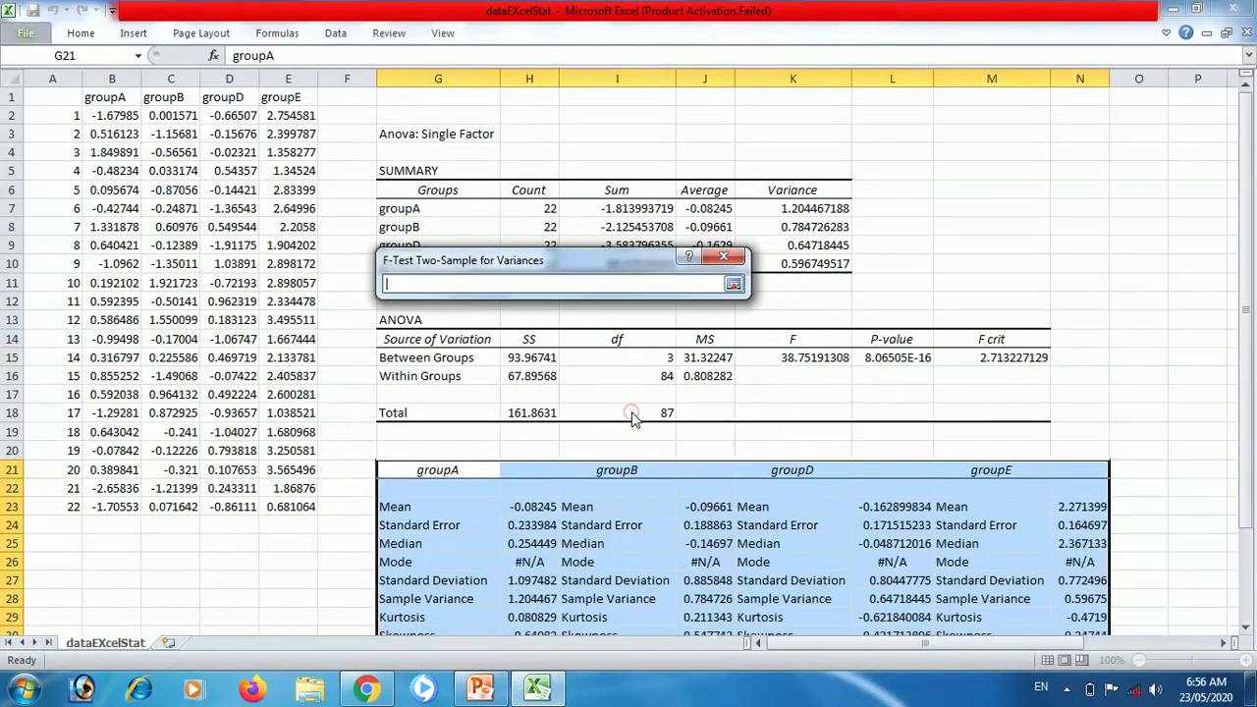
left_click(1085, 134)
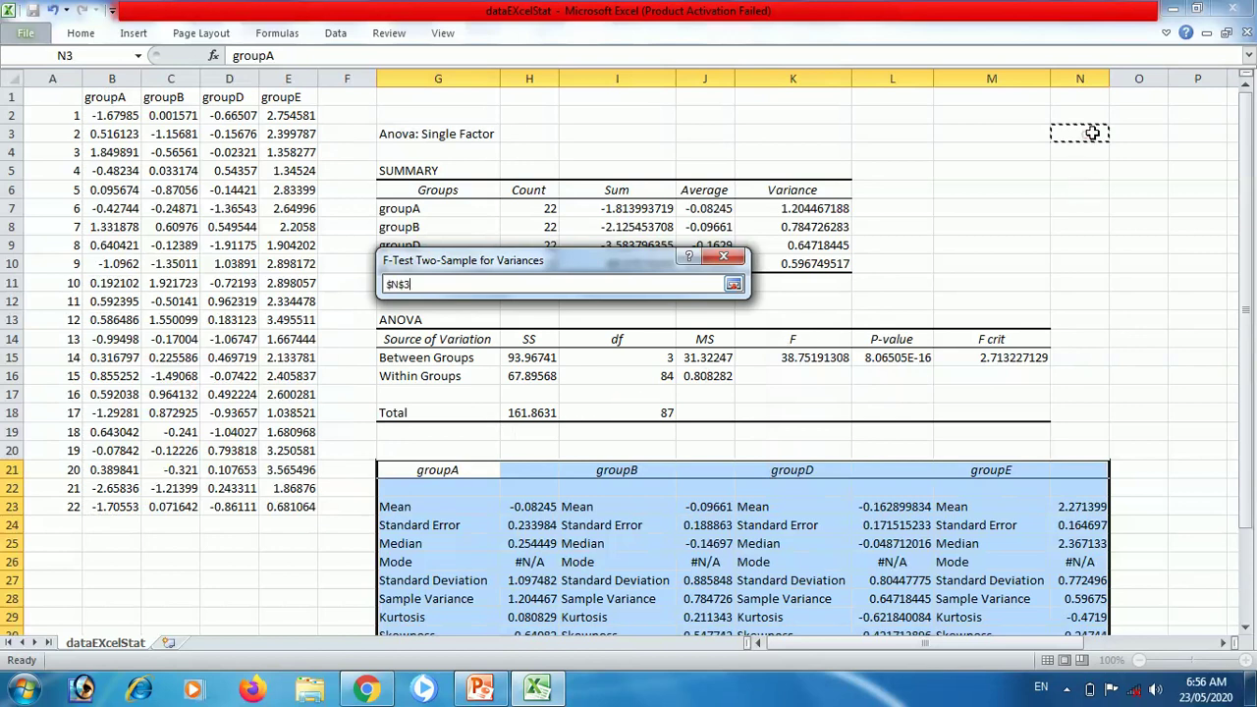
left_click(733, 284)
left_click(695, 293)
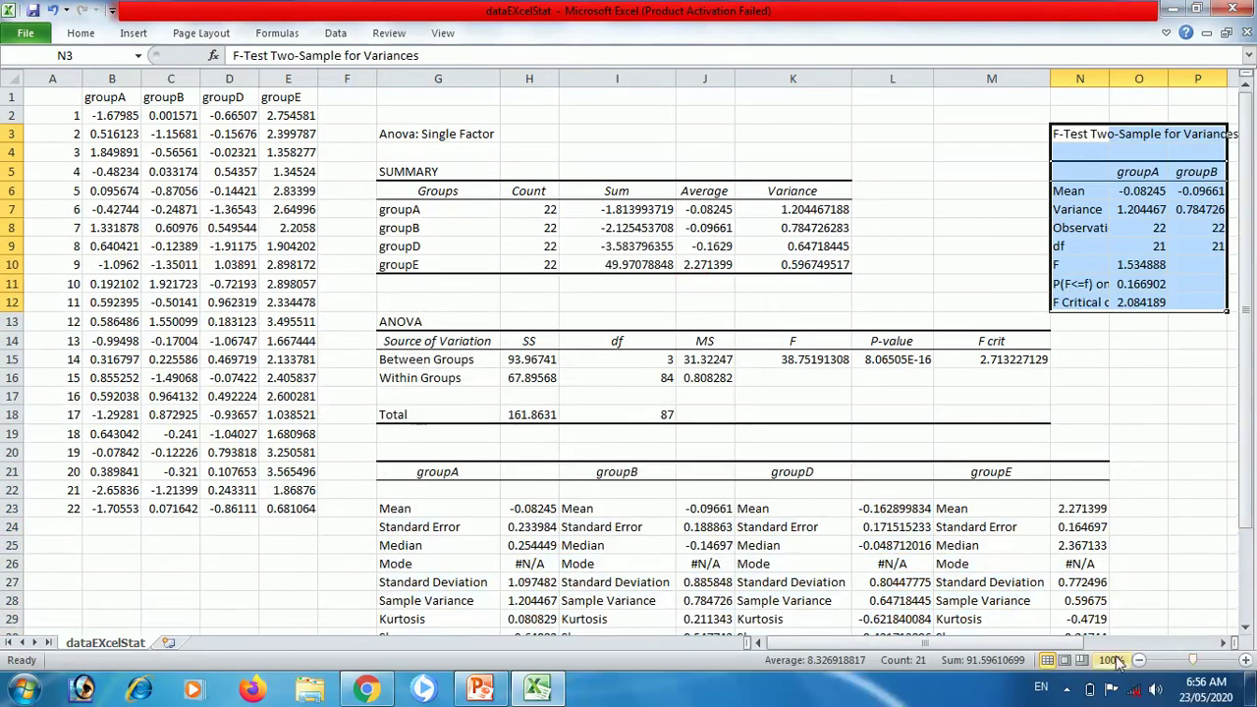
Step: Examine the one-tail P(F<=f) row of the F-test output and select the groupA and groupB results in O5:P12
left_click_drag(1076, 640, 1114, 643)
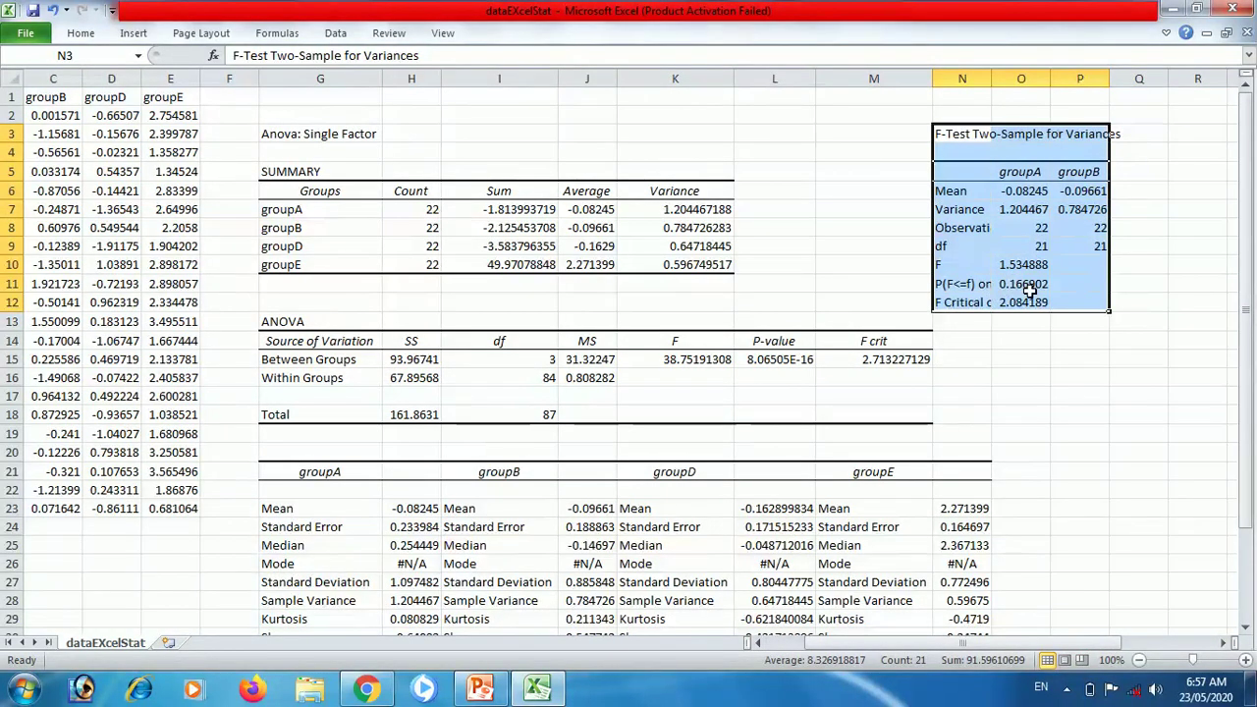
left_click(945, 283)
left_click_drag(1019, 272, 1019, 282)
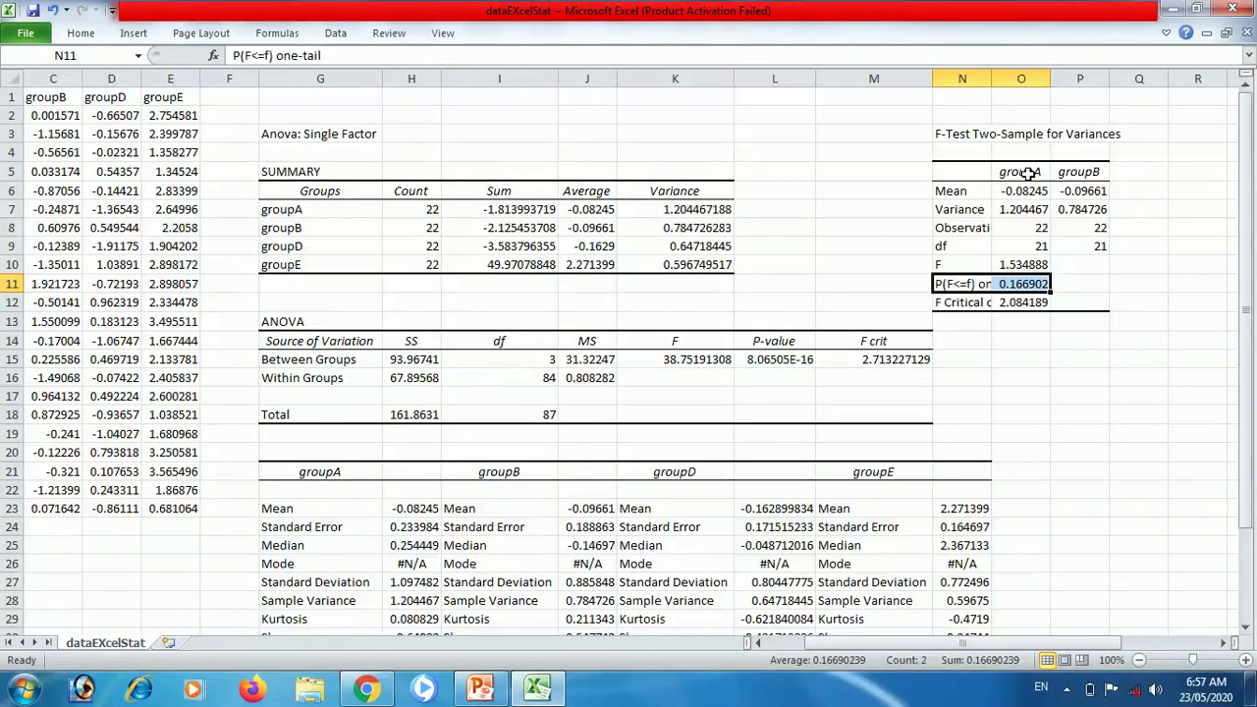
left_click_drag(1039, 173, 1065, 300)
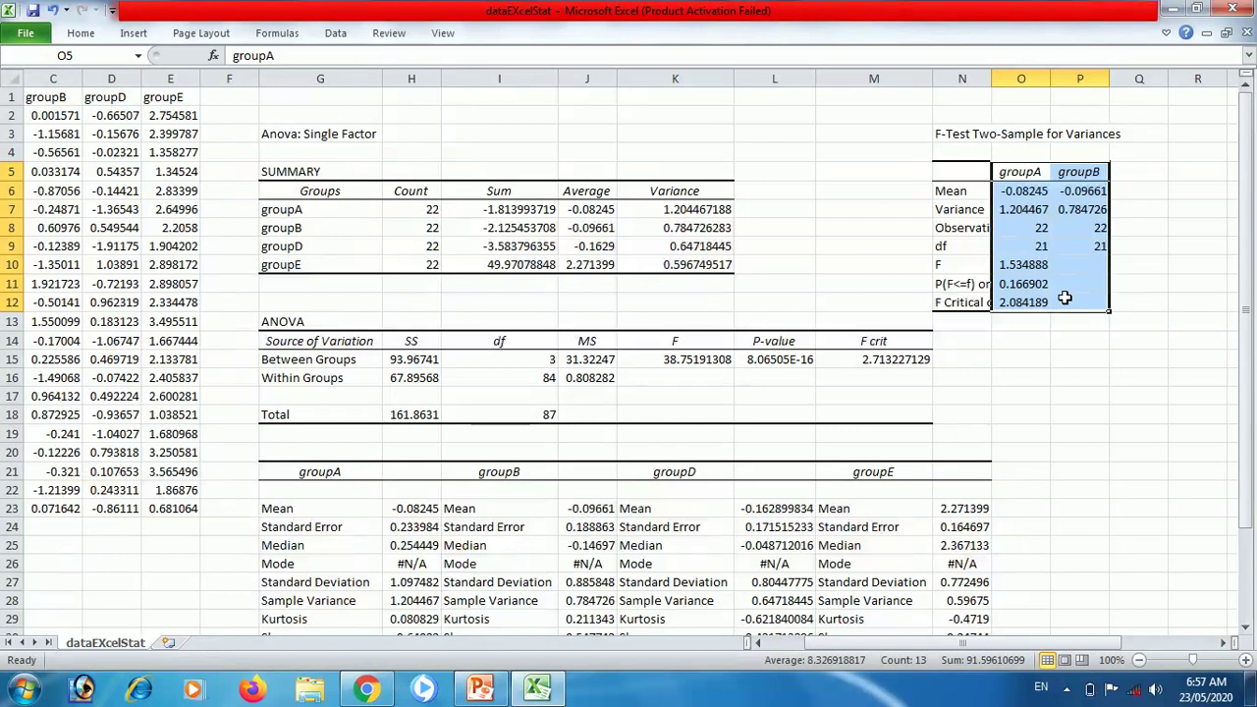
Step: Switch to the PowerPoint presentation and show slide 3, A Humble Reminder
left_click(475, 690)
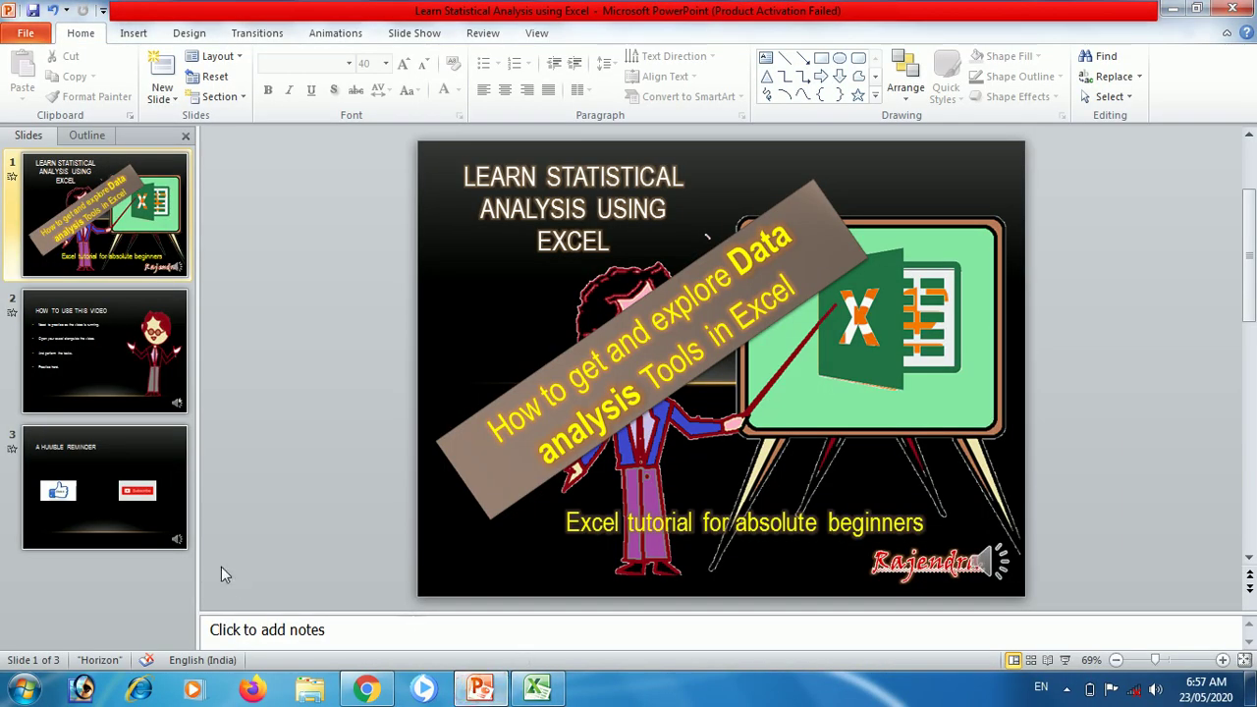
left_click(130, 507)
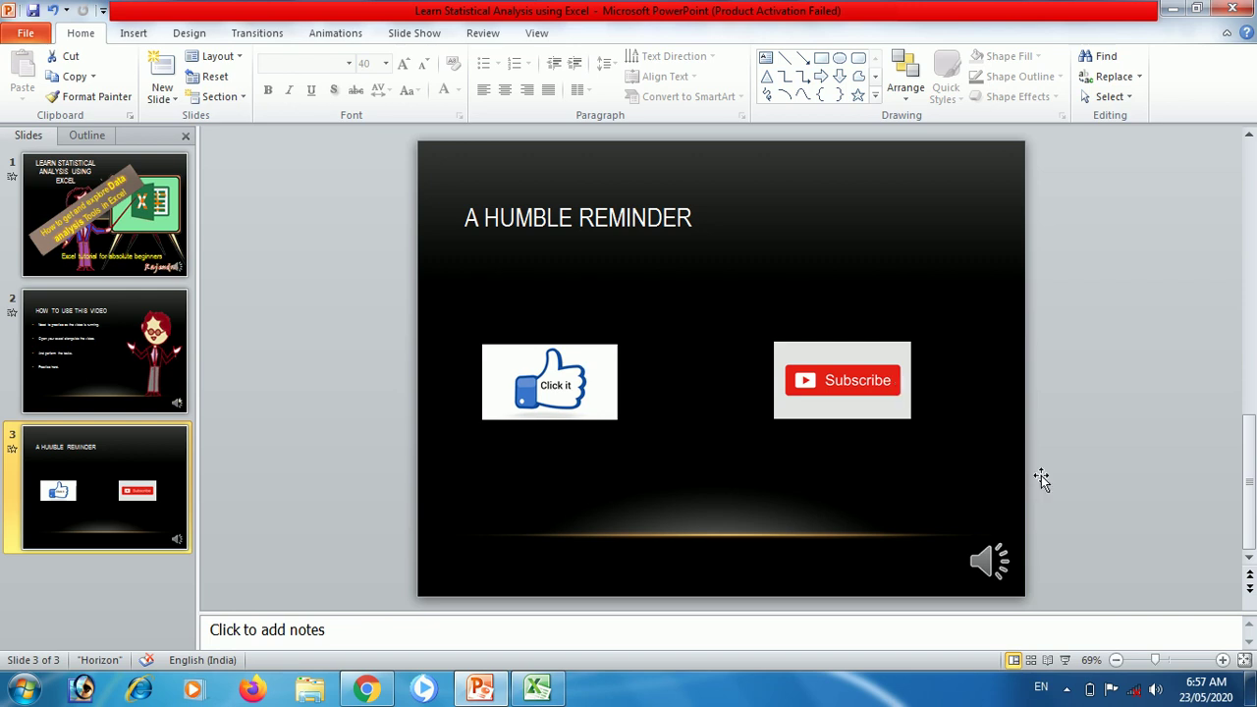
left_click(1069, 688)
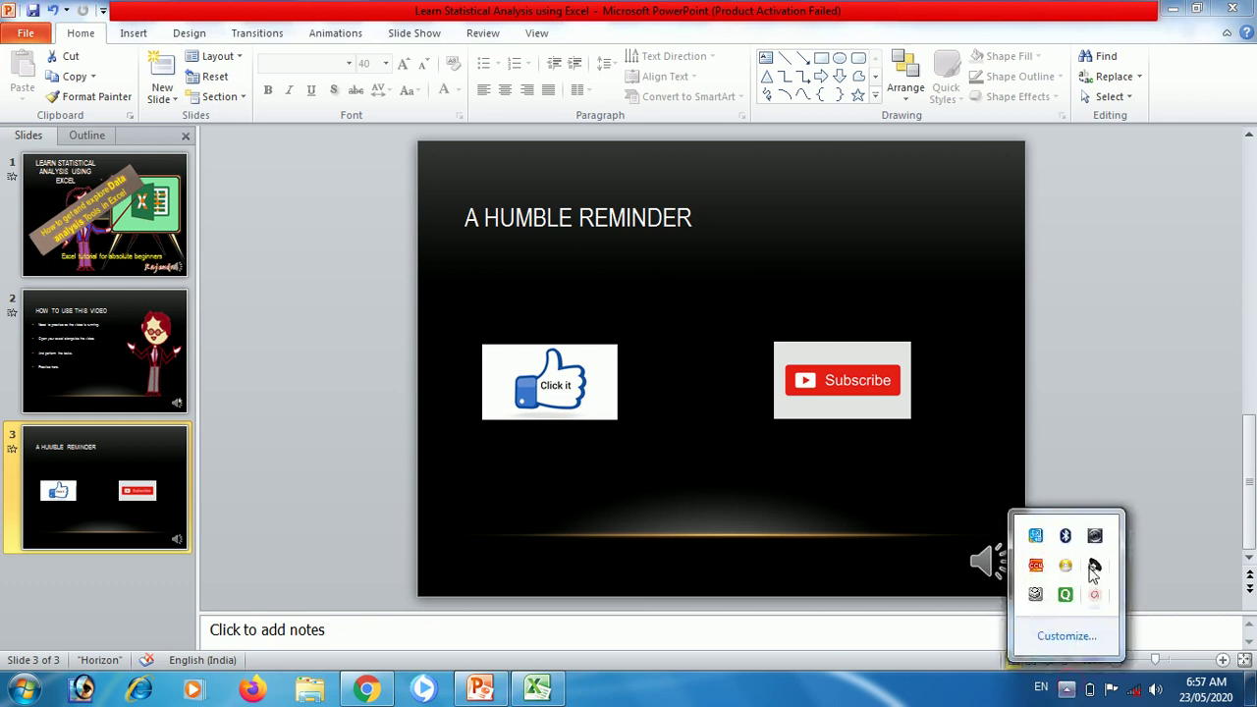